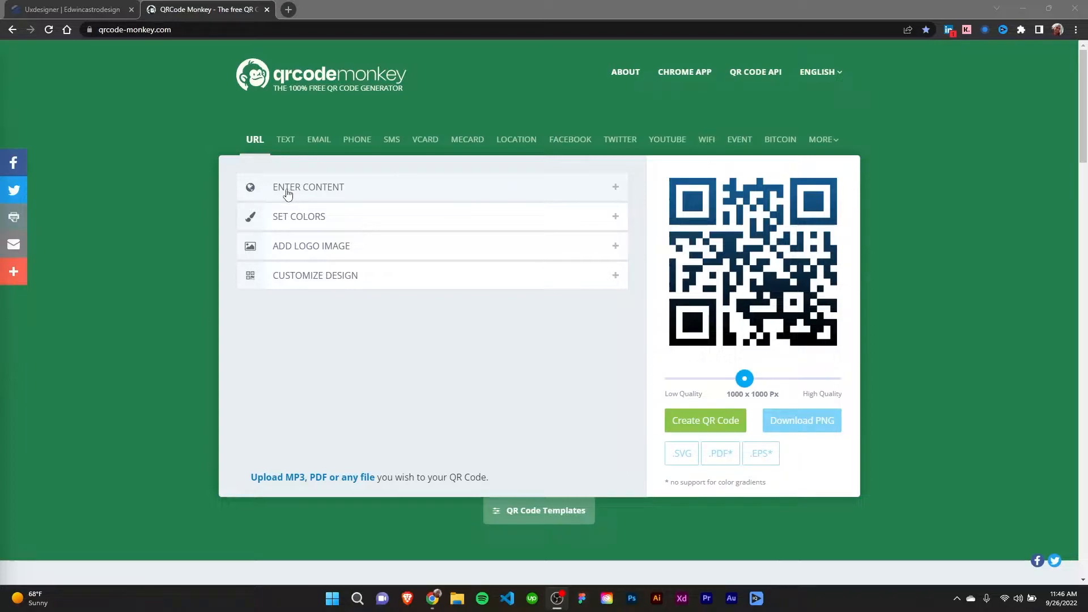
# - Open the QR code's URL content settings and copy the portfolio website's address from the other browser tab
pyautogui.click(616, 186)
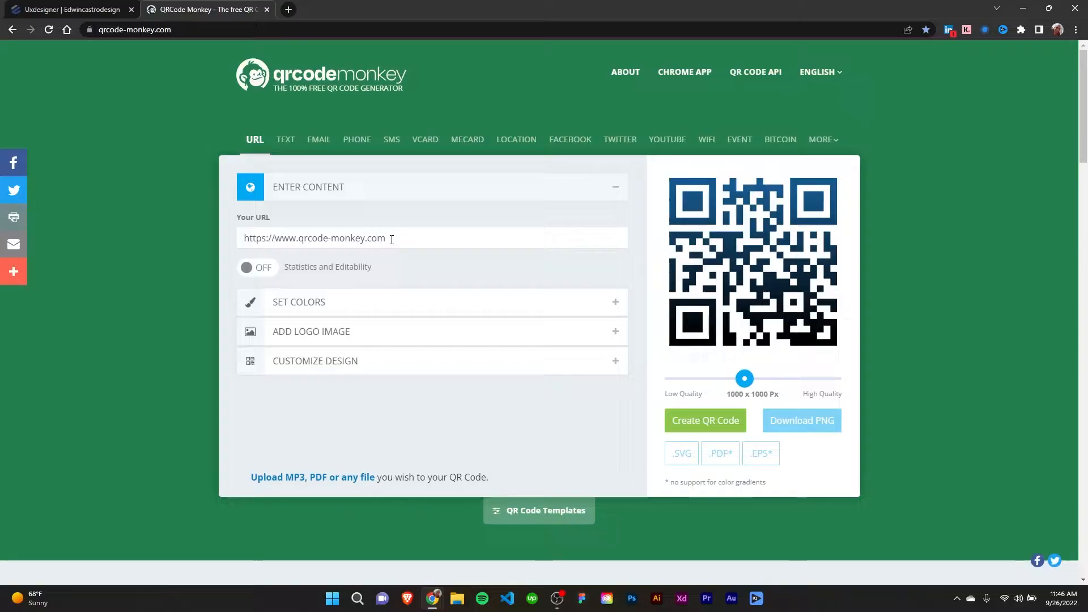
pyautogui.click(68, 9)
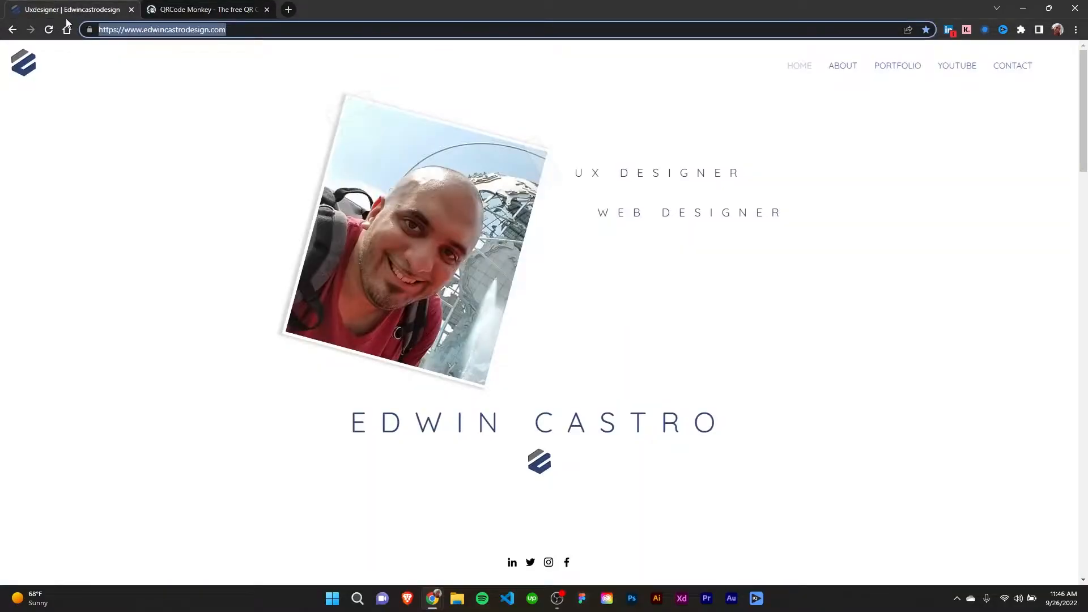
pyautogui.click(261, 29)
pyautogui.moveTo(280, 31); pyautogui.dragTo(23, 65)
pyautogui.hotkey('ctrl', 'c')
# - Replace the QR code's default URL with the copied portfolio website address and generate the code
pyautogui.click(194, 12)
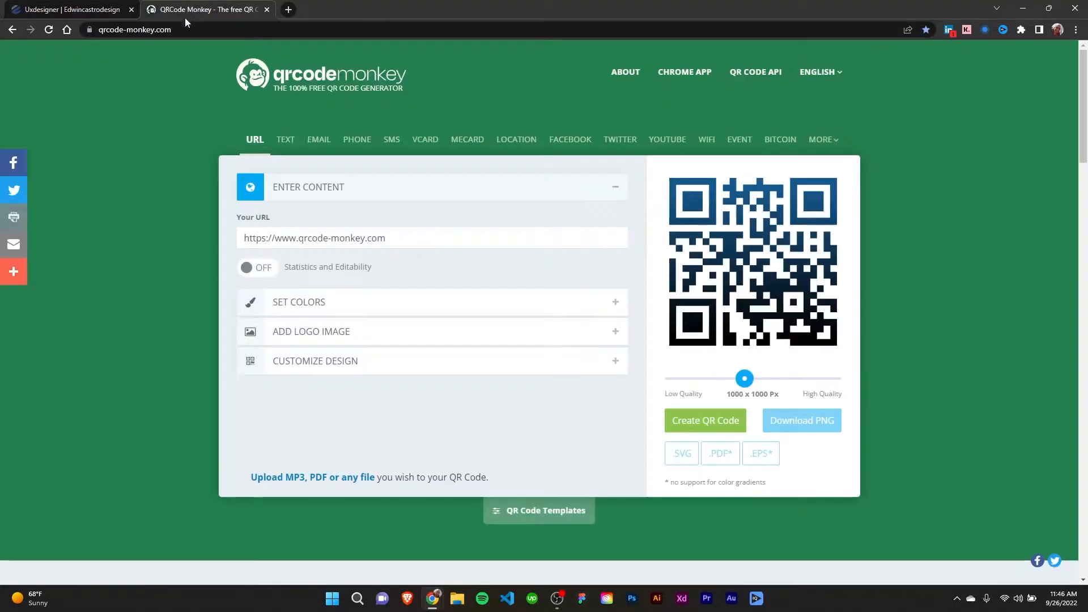
pyautogui.moveTo(396, 244); pyautogui.dragTo(196, 244)
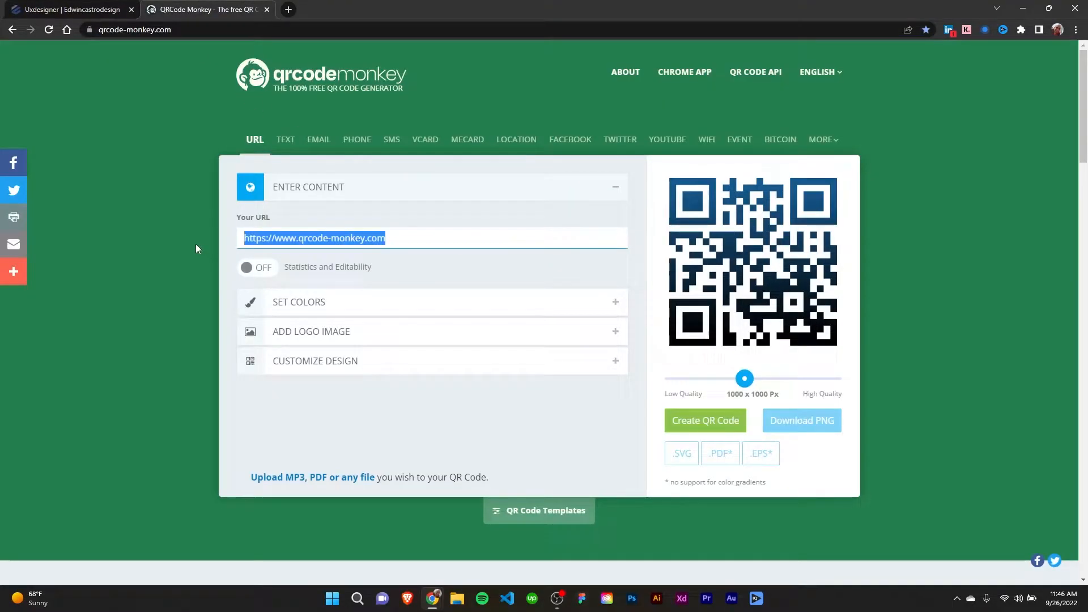
pyautogui.hotkey('ctrl', 'v')
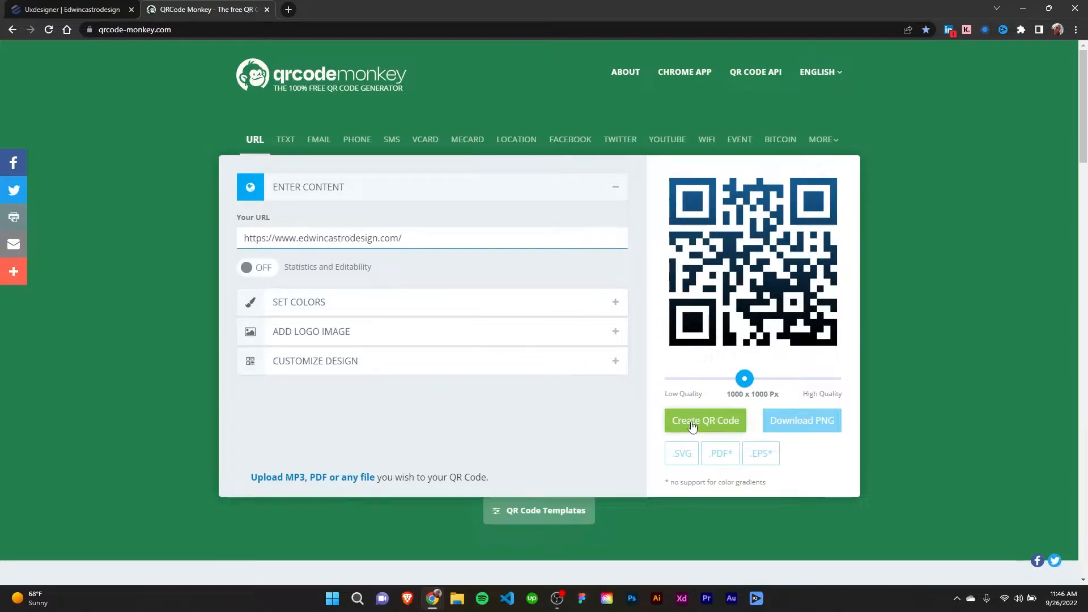
pyautogui.click(711, 425)
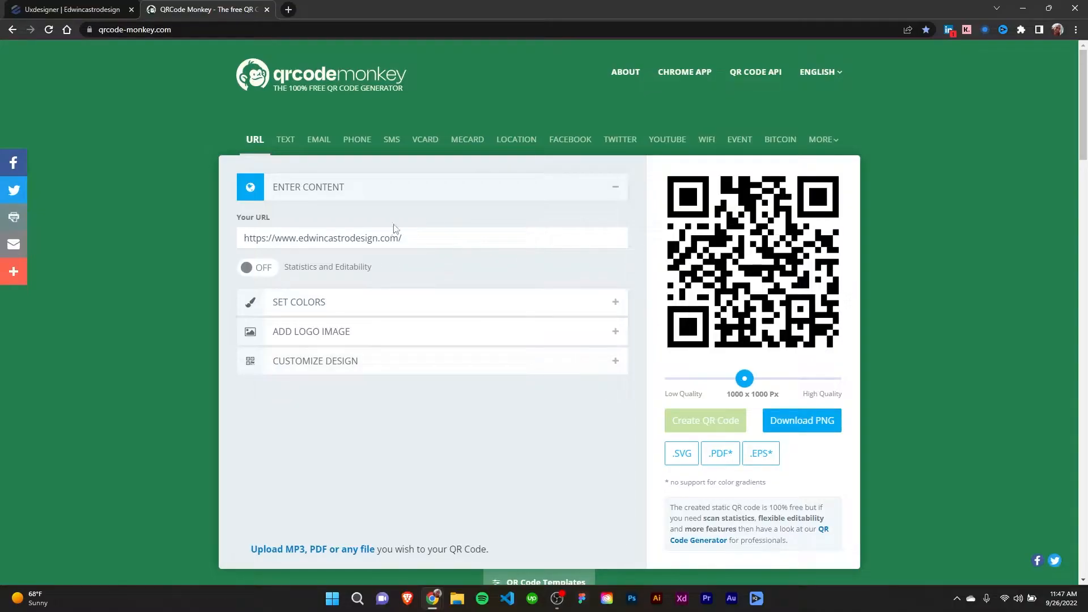
pyautogui.moveTo(415, 238); pyautogui.dragTo(238, 243)
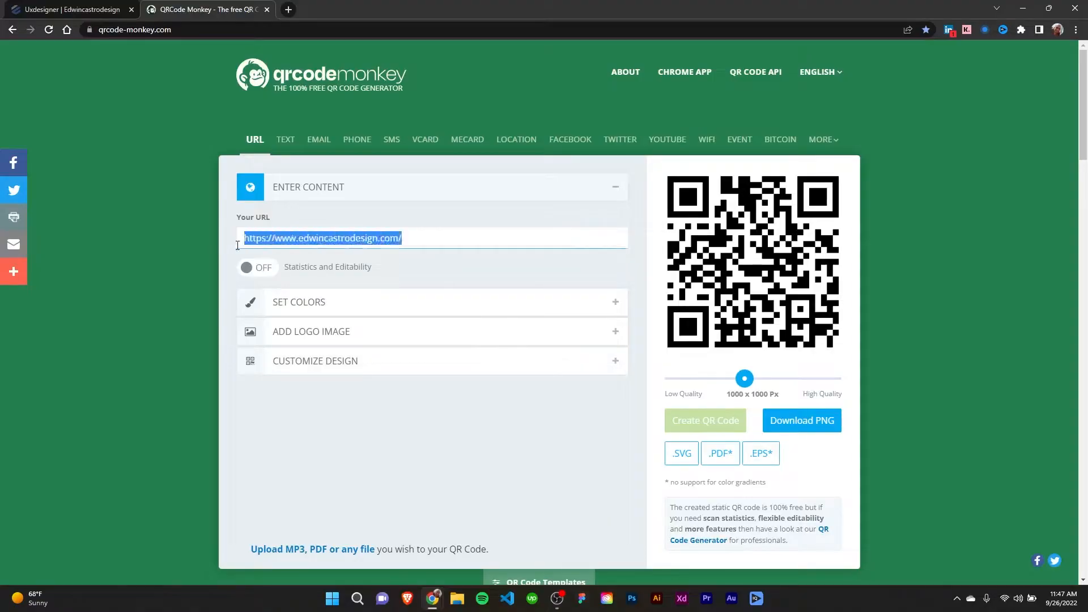
pyautogui.click(426, 237)
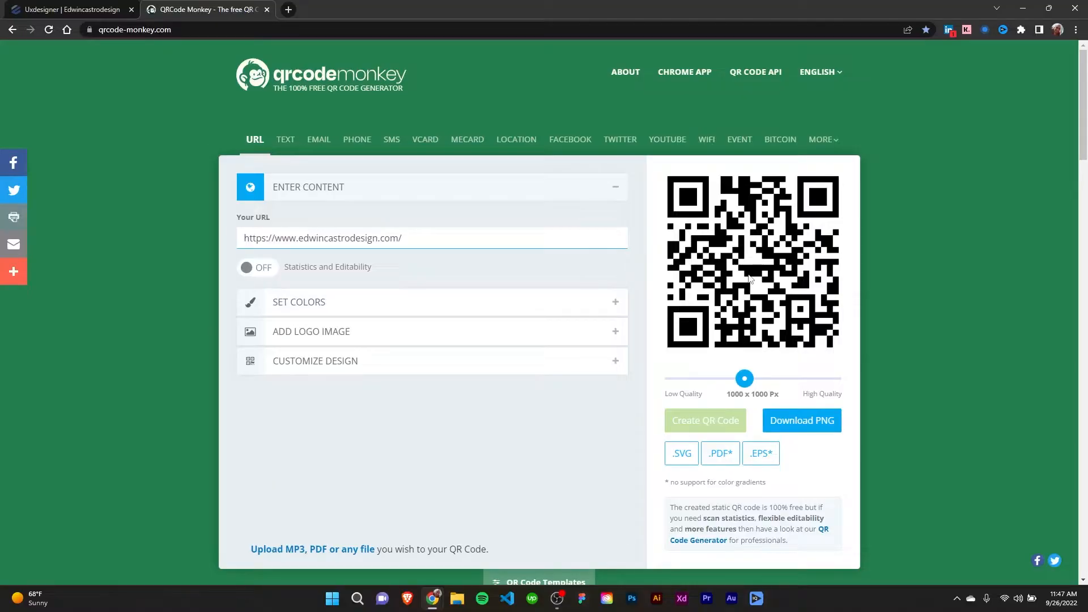
pyautogui.click(617, 189)
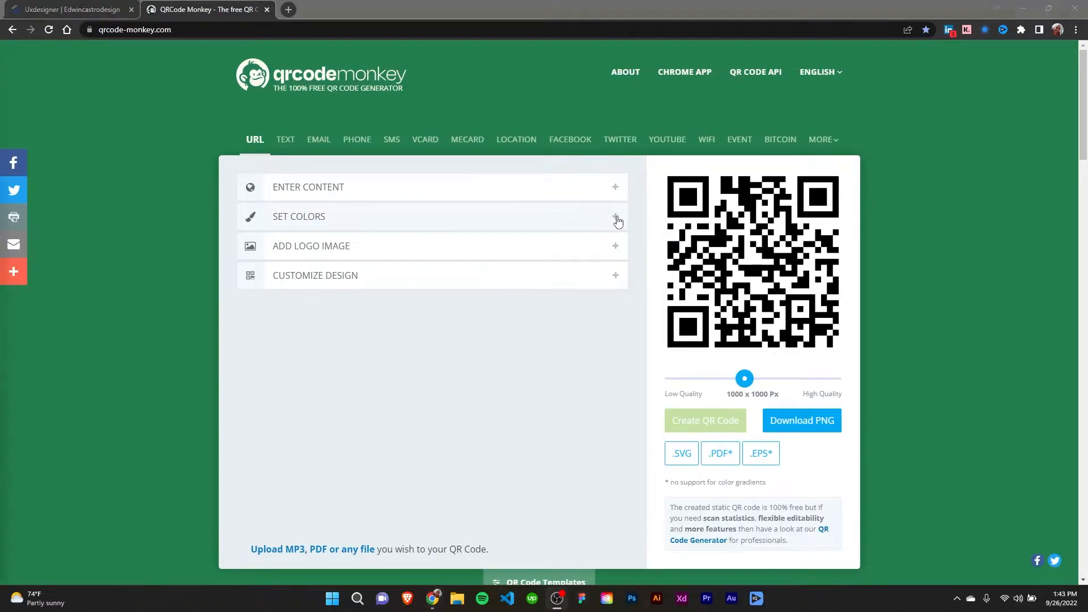
# - Switch the QR code's foreground to a color gradient and enable a custom eye color
pyautogui.click(613, 219)
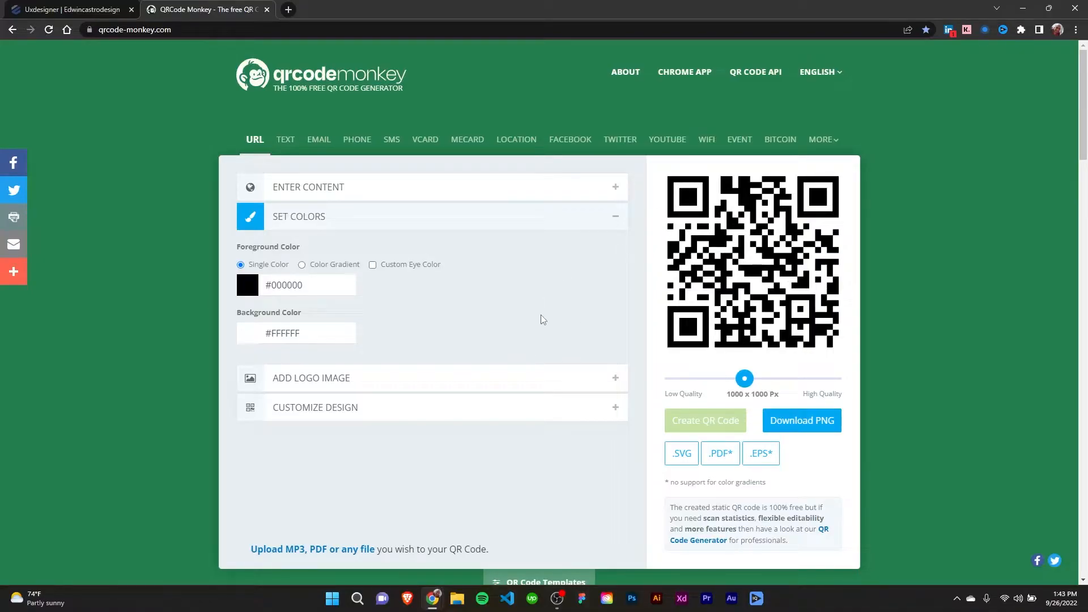
pyautogui.click(337, 266)
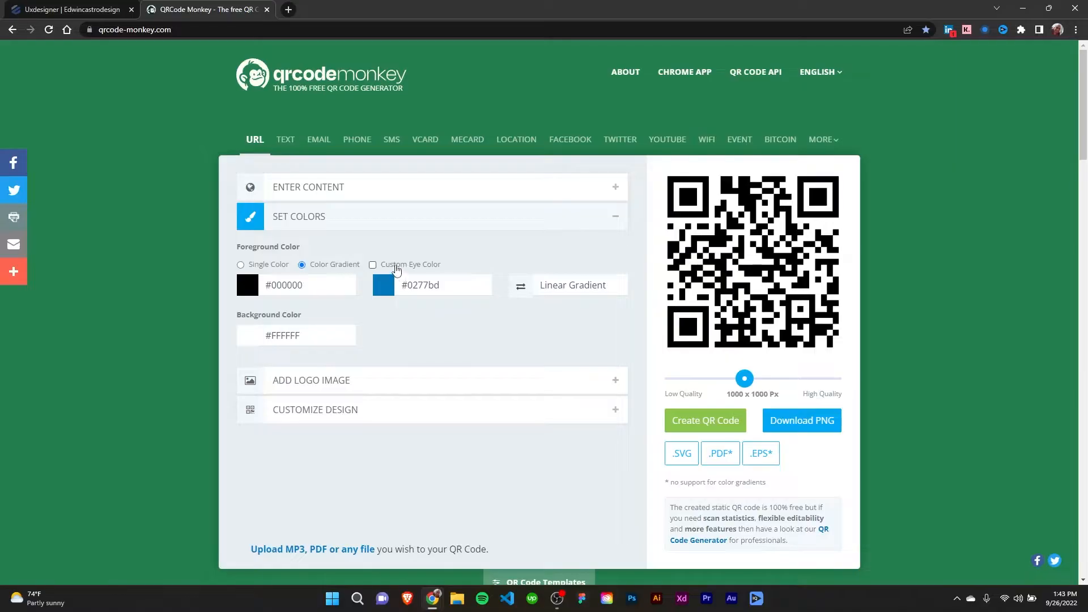
pyautogui.click(397, 265)
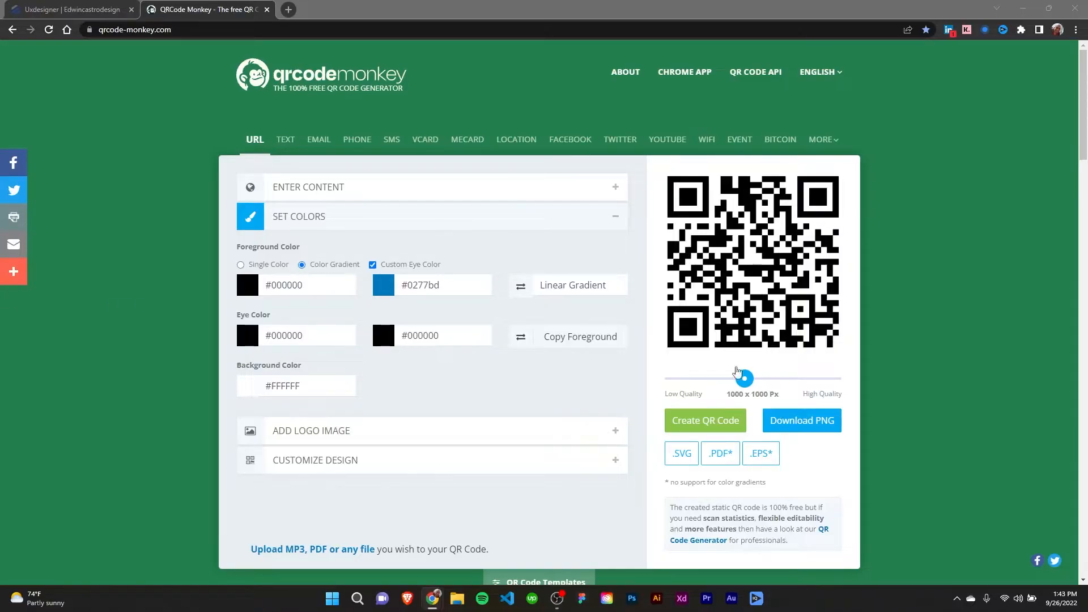
# - Set the foreground gradient colors to #29487d and #4267B2 and regenerate the QR code
pyautogui.click(323, 283)
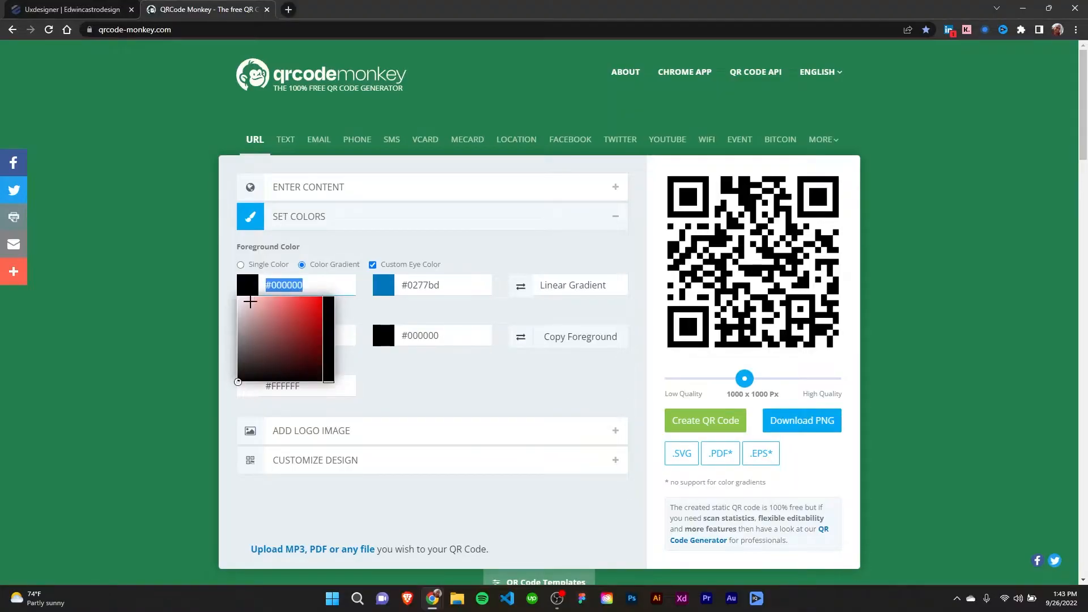
pyautogui.write('#29487d')
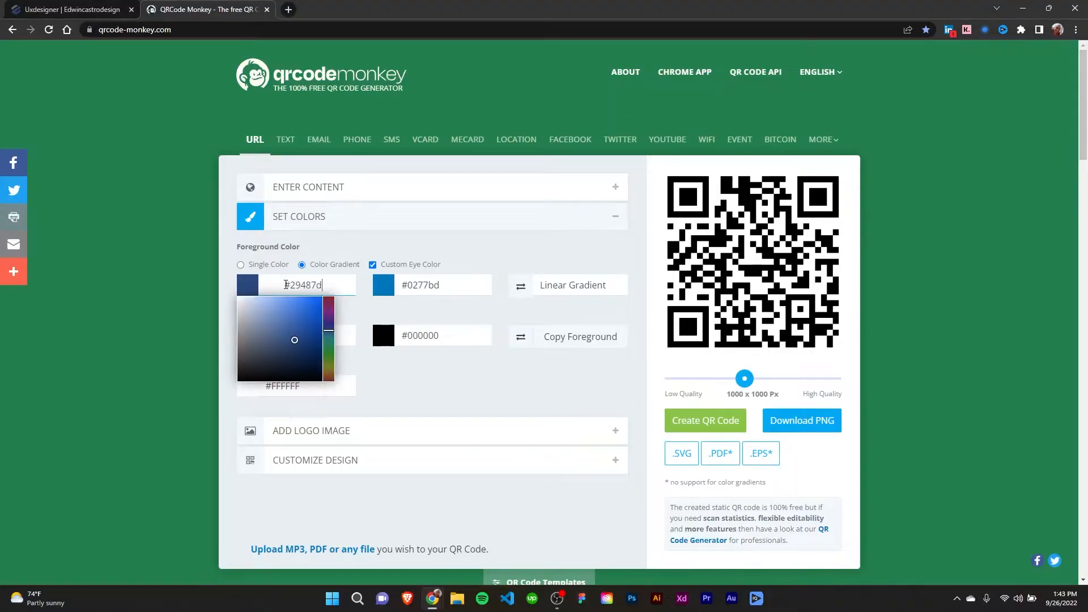
pyautogui.click(432, 385)
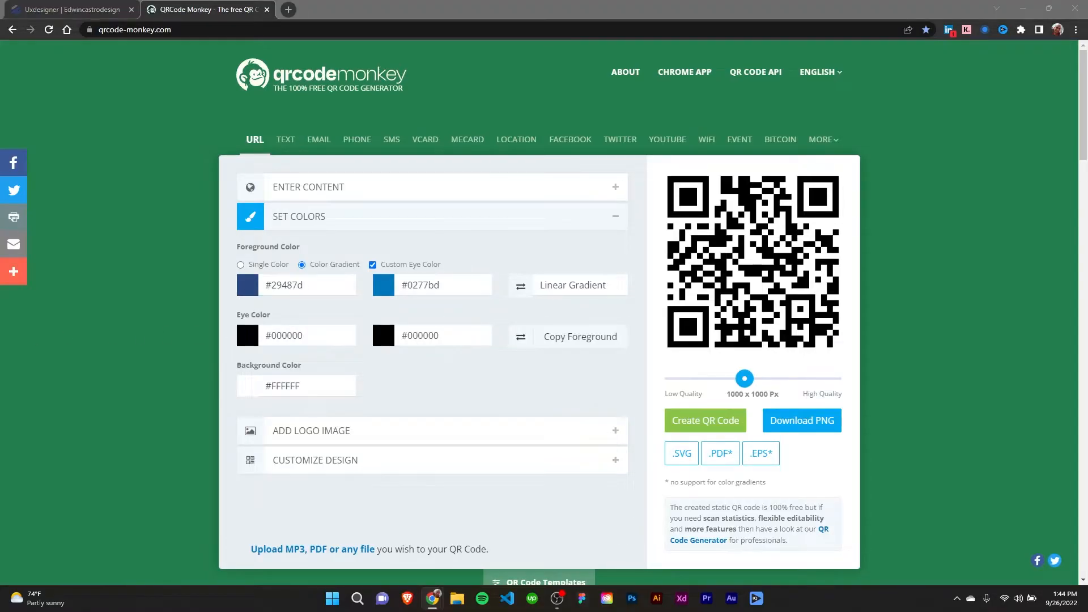
pyautogui.click(378, 290)
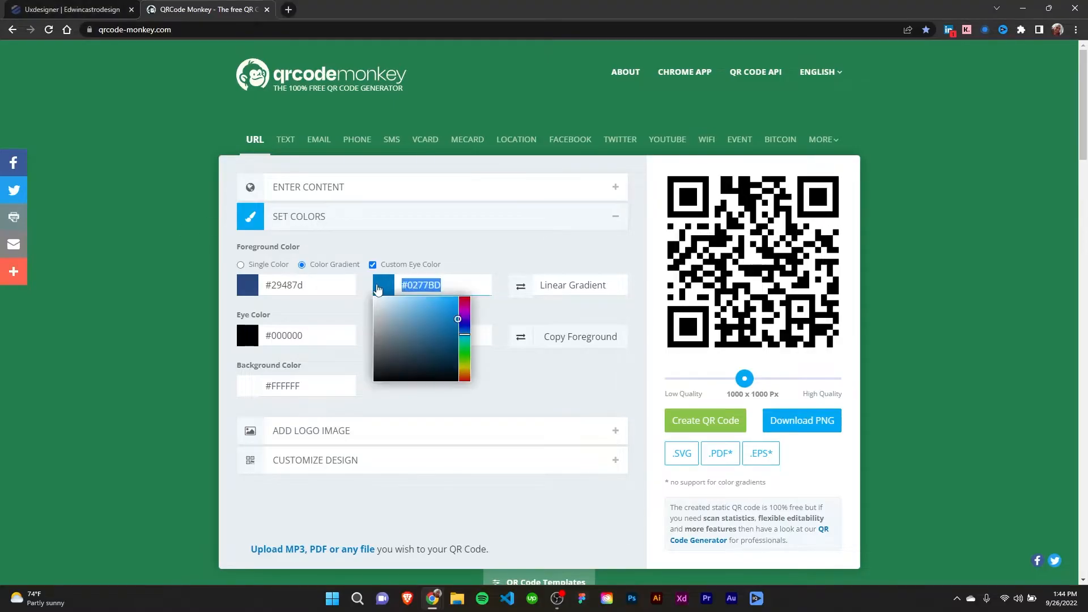
pyautogui.write('#4267B2')
pyautogui.click(533, 375)
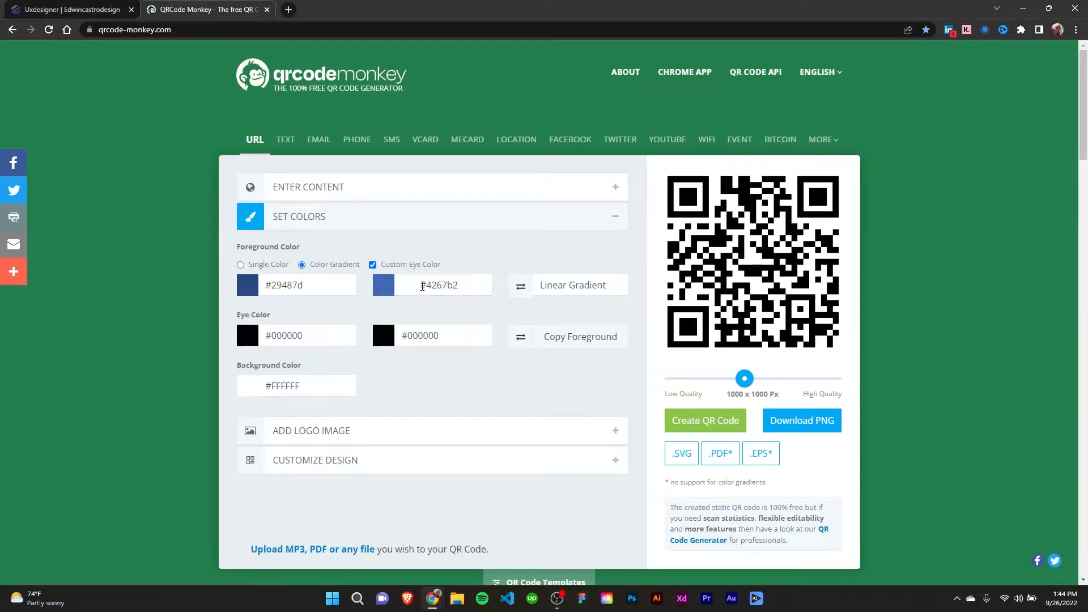
pyautogui.click(421, 285)
pyautogui.click(509, 404)
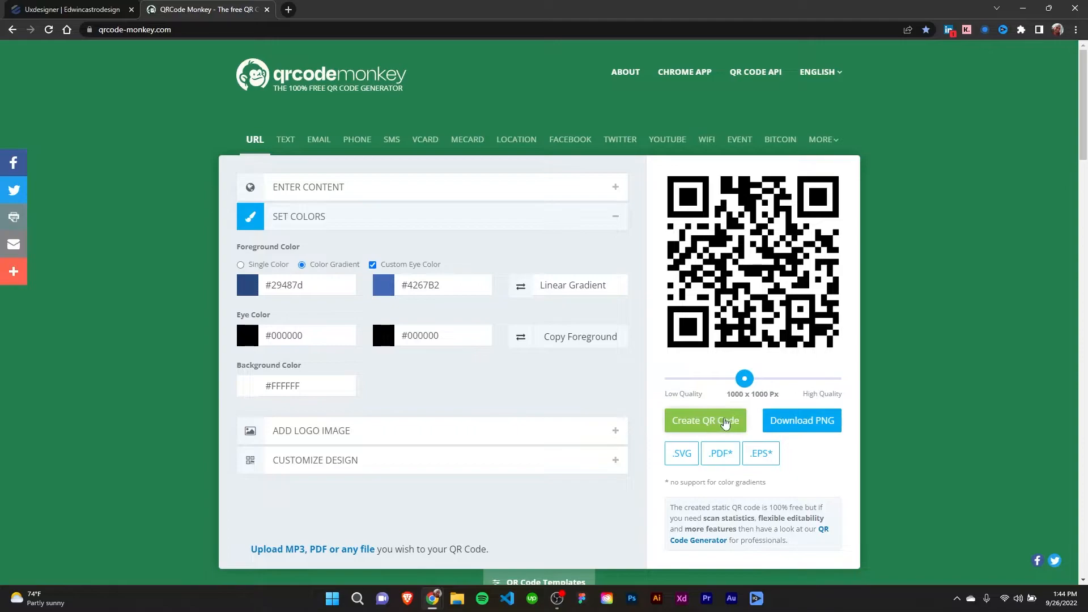
pyautogui.click(708, 427)
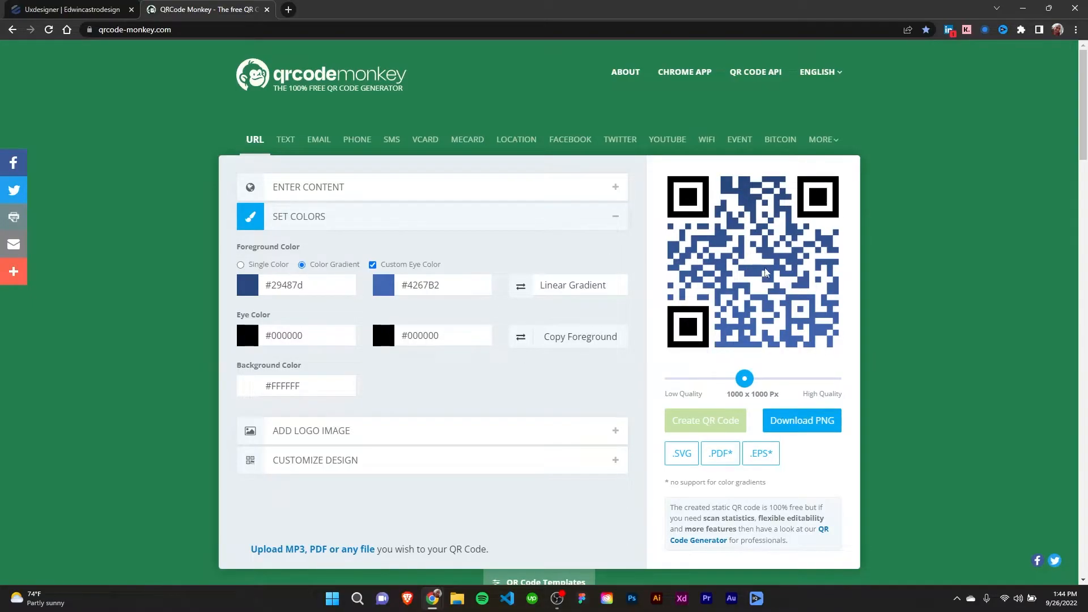
# - Try the QR code with its two foreground gradient colors swapped, and restore their original order
pyautogui.click(522, 289)
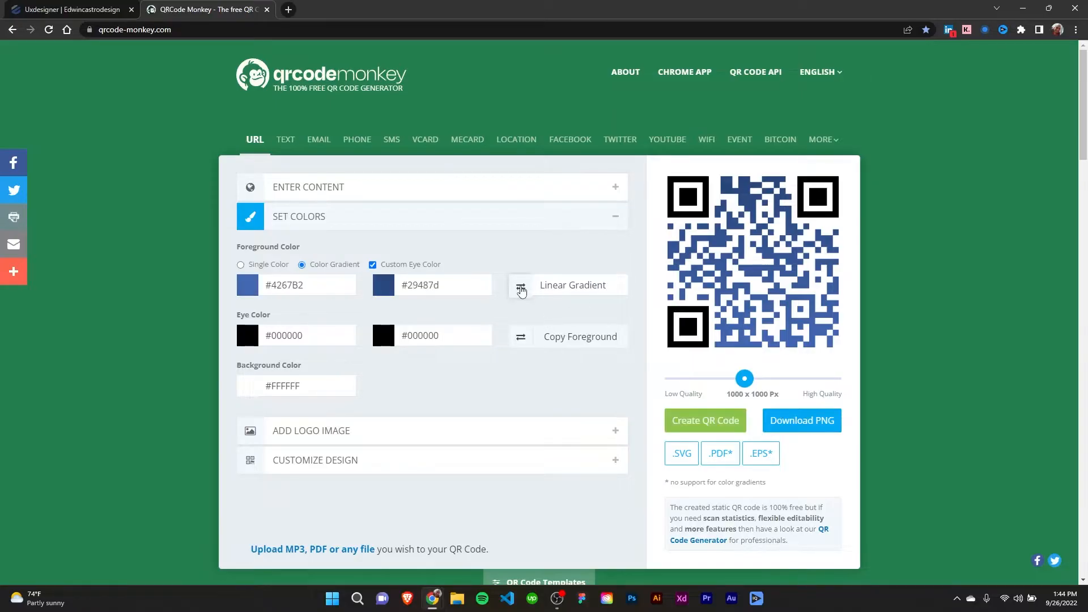
pyautogui.click(708, 418)
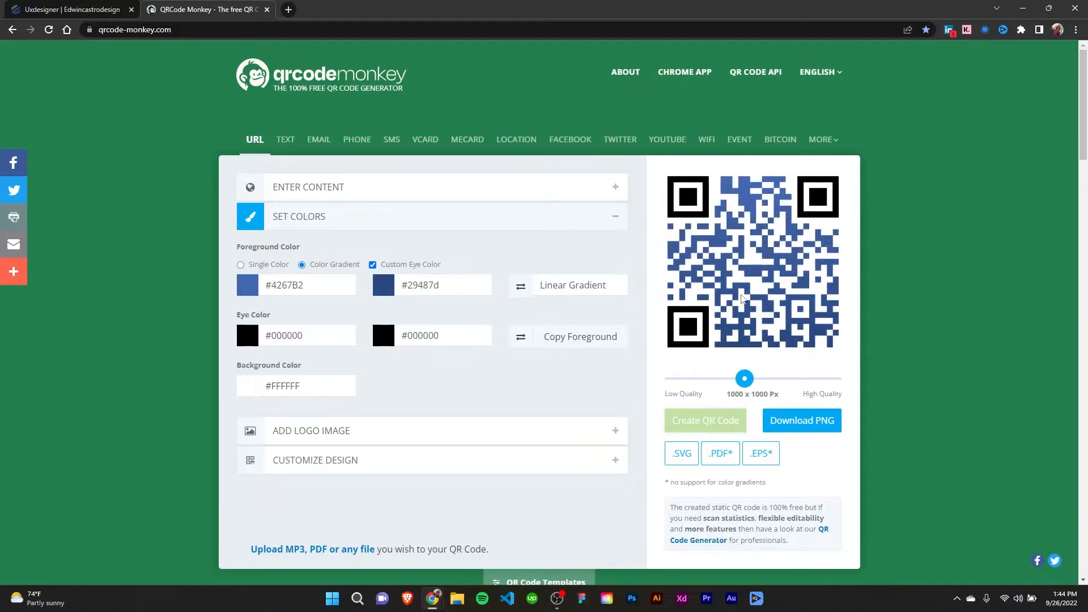
pyautogui.click(521, 288)
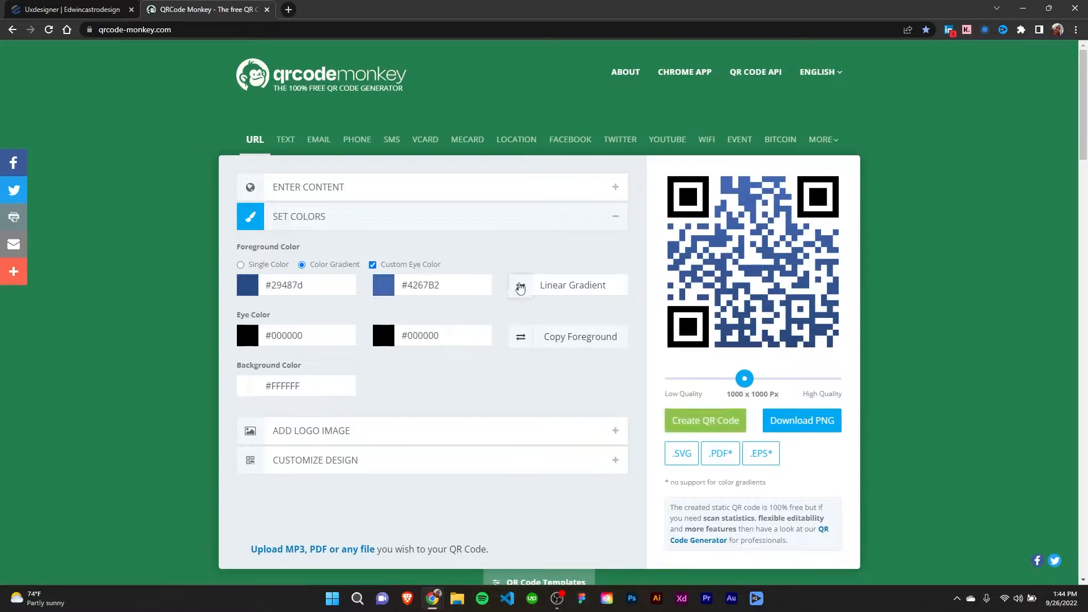
pyautogui.click(695, 419)
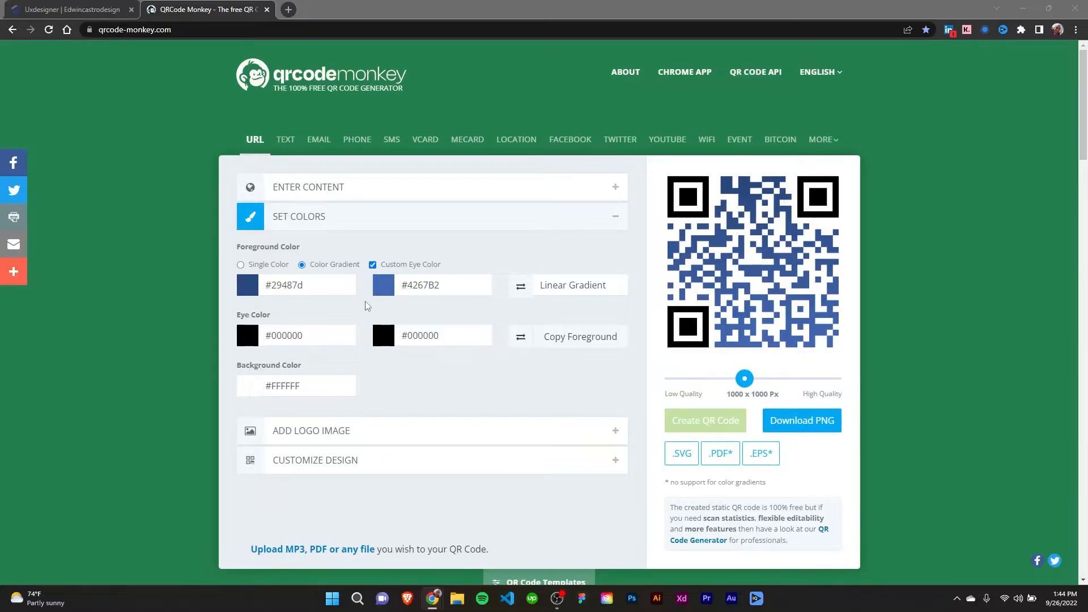
# - Set the first eye color, for the corner frames, to #898f9c and regenerate the QR code
pyautogui.click(322, 338)
pyautogui.write('#898f9c')
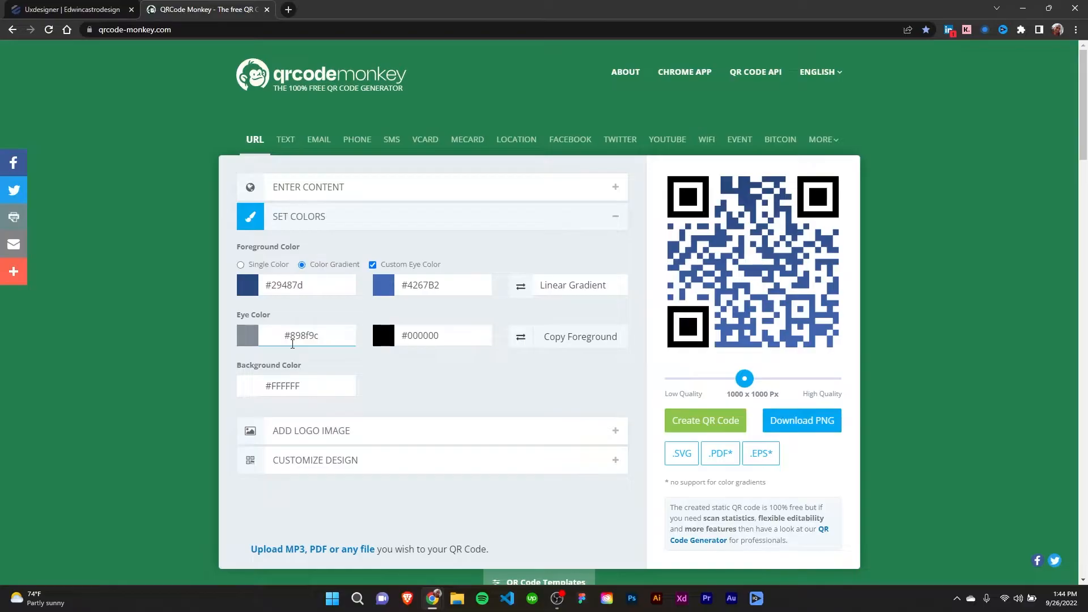
pyautogui.click(715, 423)
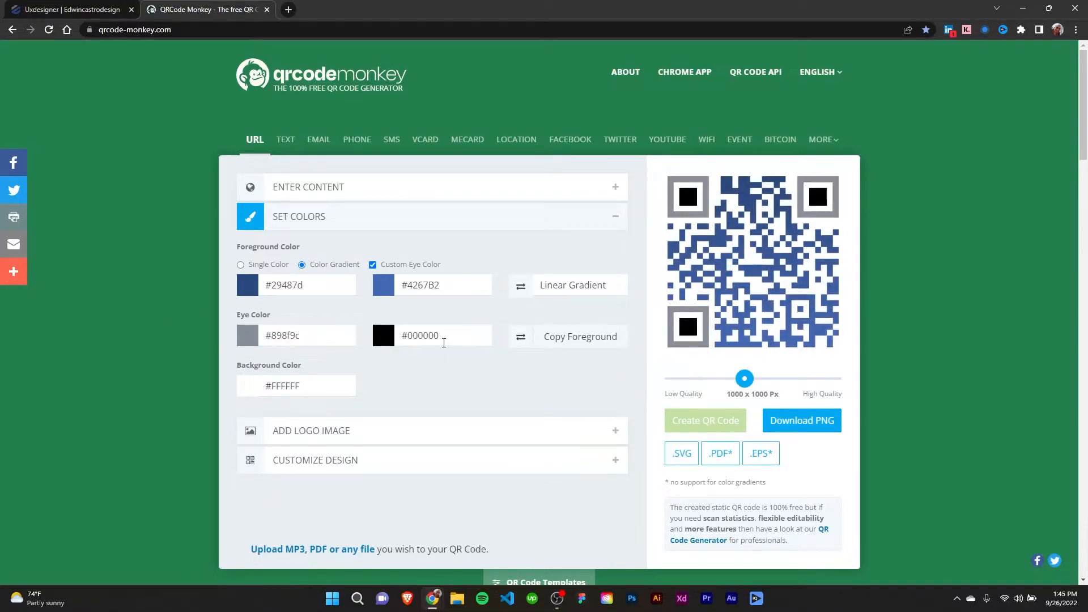
# - Copy the first foreground color #29487D into the second eye color and regenerate the QR code
pyautogui.click(313, 278)
pyautogui.hotkey('ctrl', 'c')
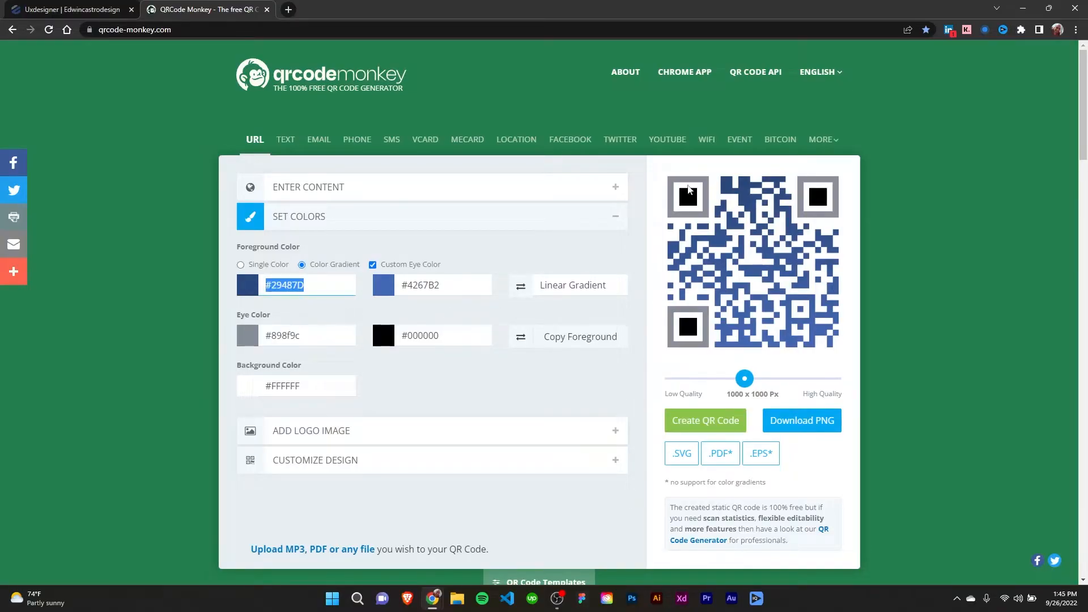
pyautogui.click(456, 337)
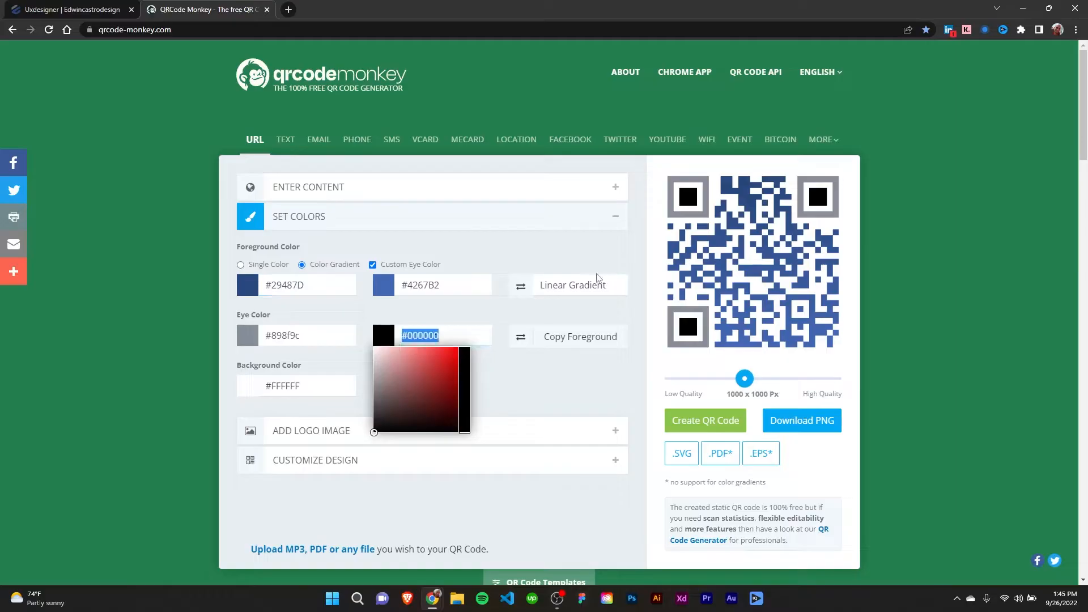
pyautogui.hotkey('ctrl', 'v')
pyautogui.click(514, 384)
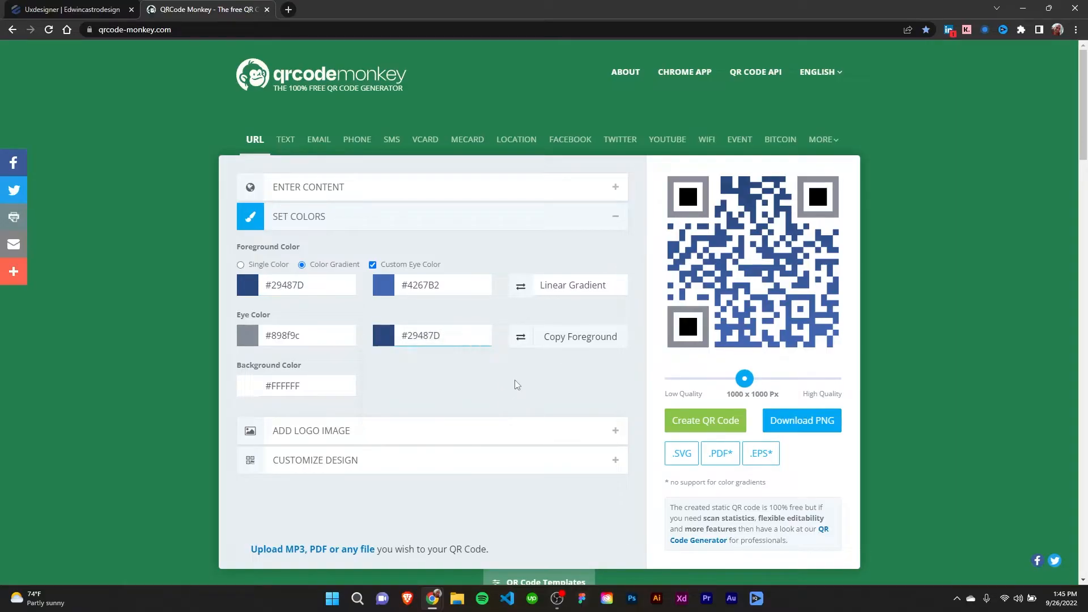
pyautogui.click(716, 421)
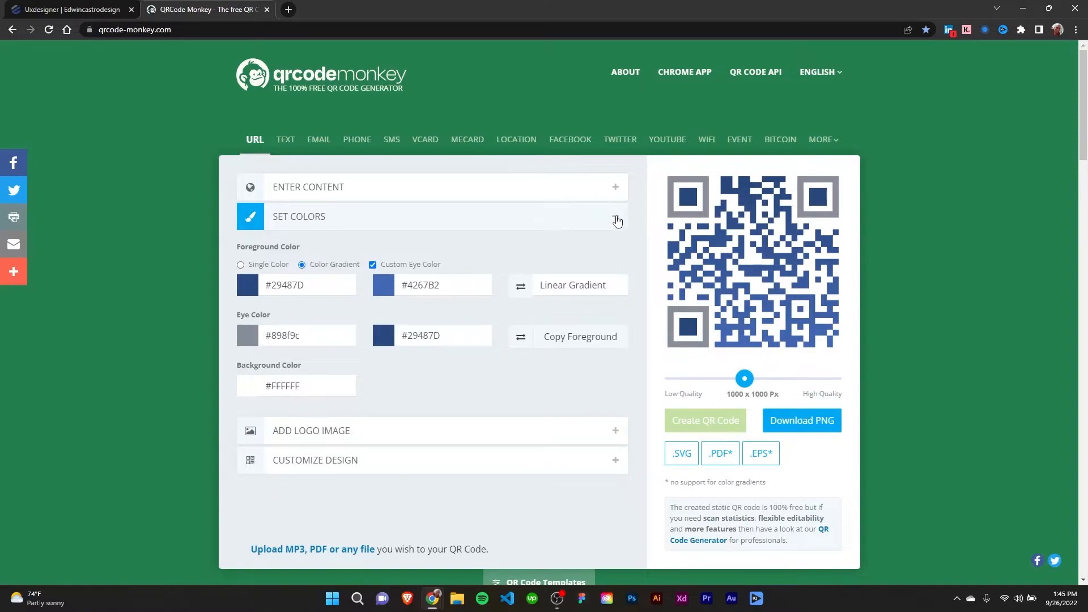
pyautogui.click(616, 219)
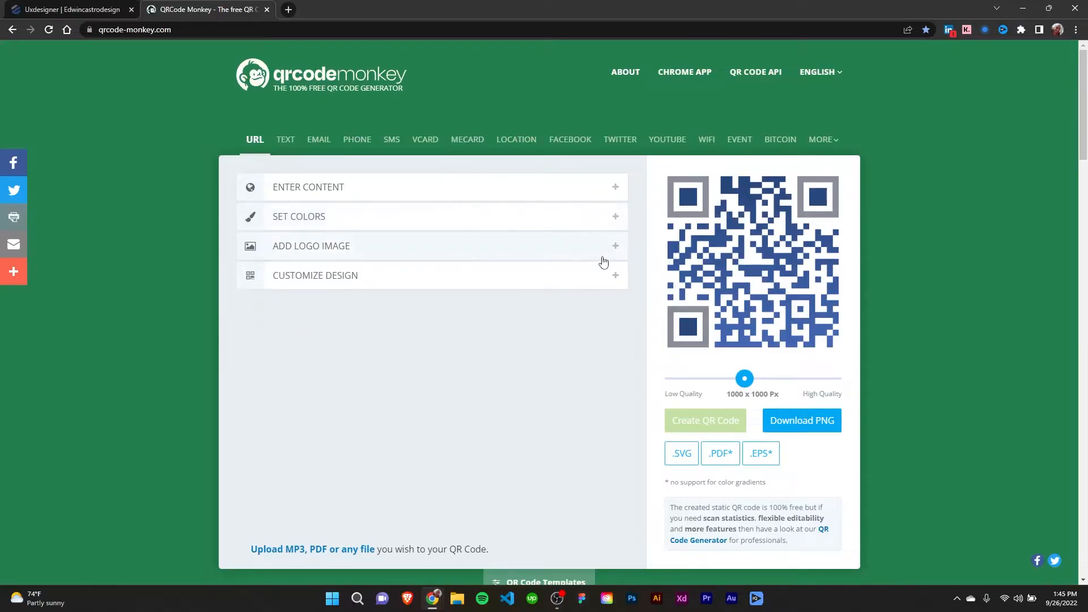
# - Upload Asset 1@4x as the QR code's logo and regenerate the code with the background behind the logo removed
pyautogui.click(616, 248)
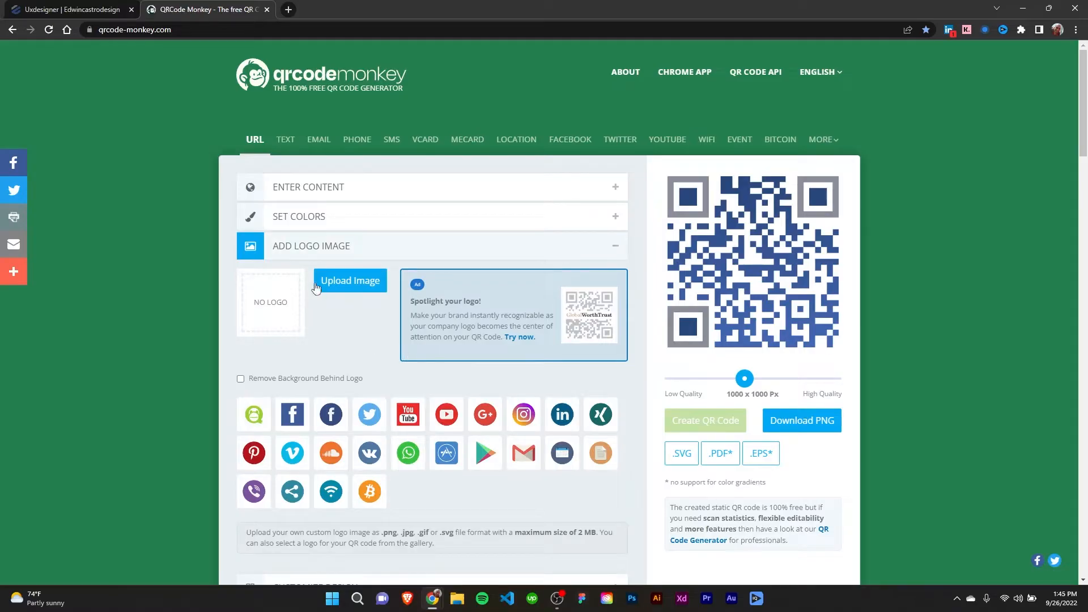
pyautogui.click(341, 287)
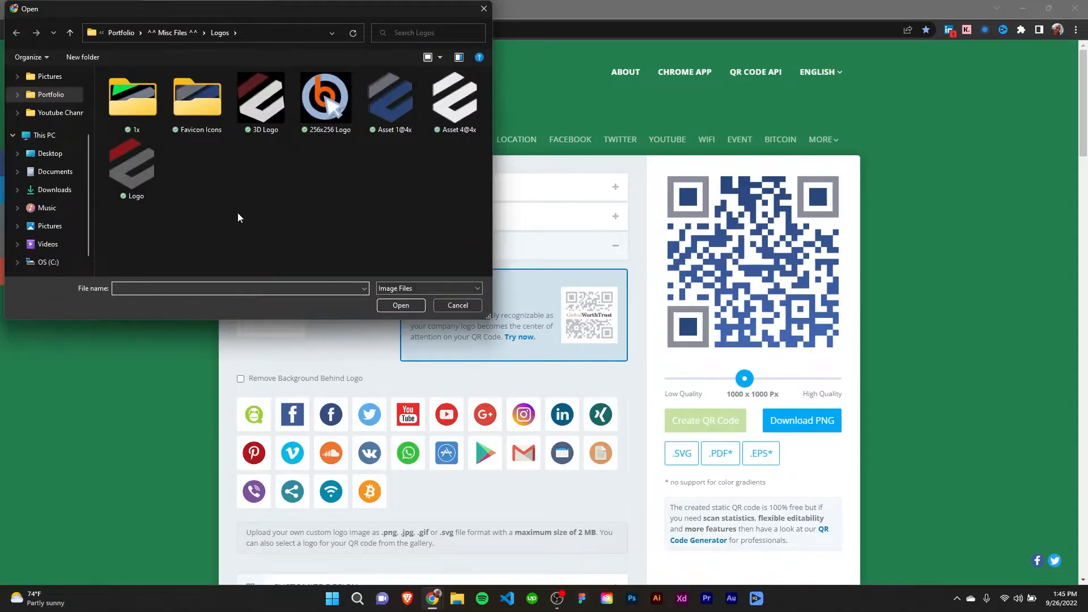
pyautogui.click(392, 105)
pyautogui.click(397, 306)
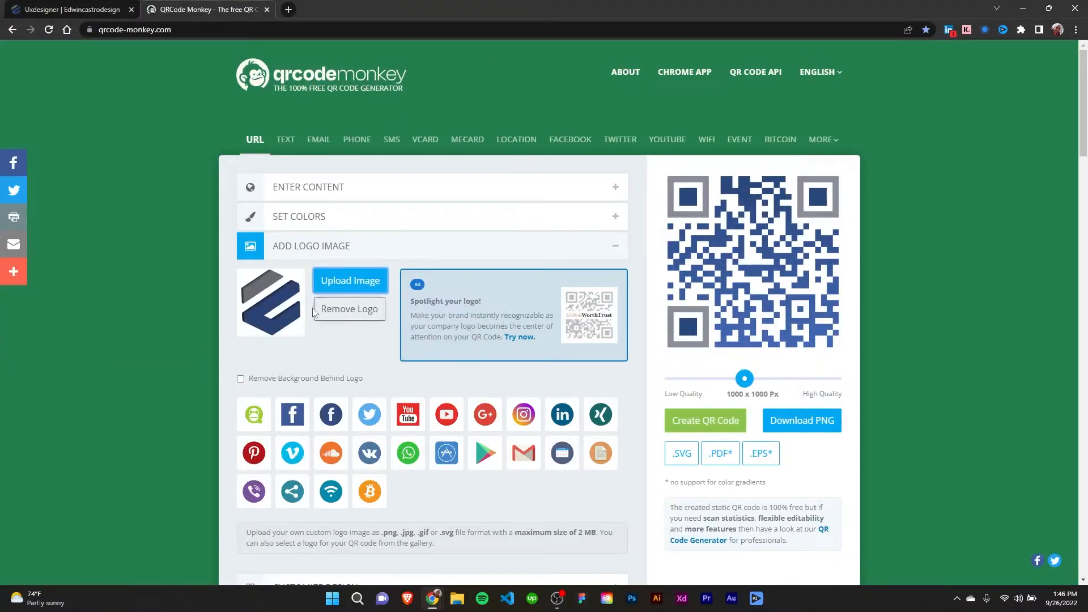
pyautogui.click(702, 423)
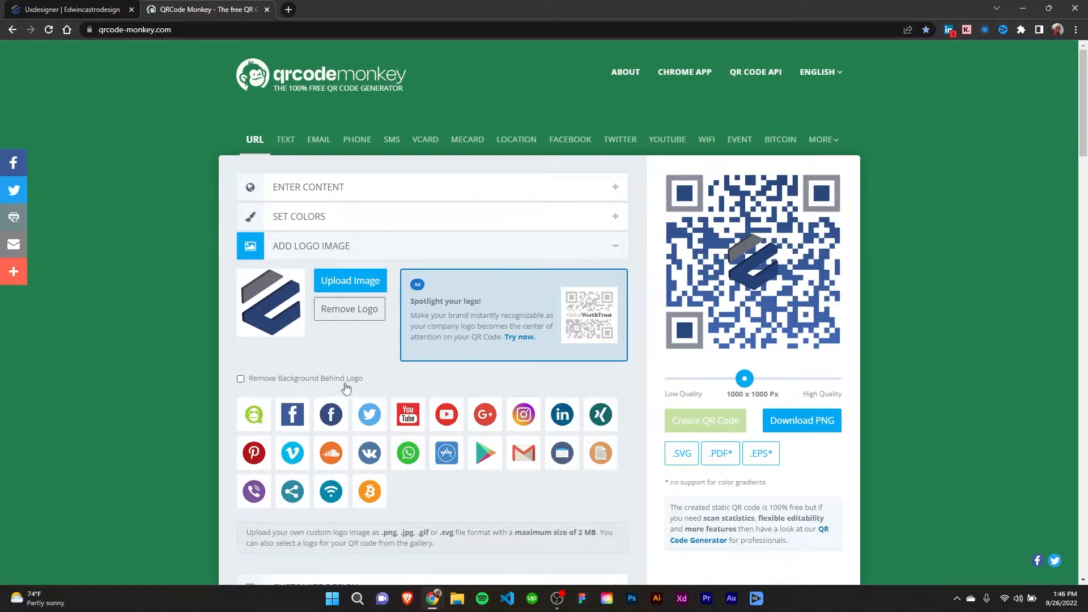
pyautogui.click(240, 379)
pyautogui.click(706, 420)
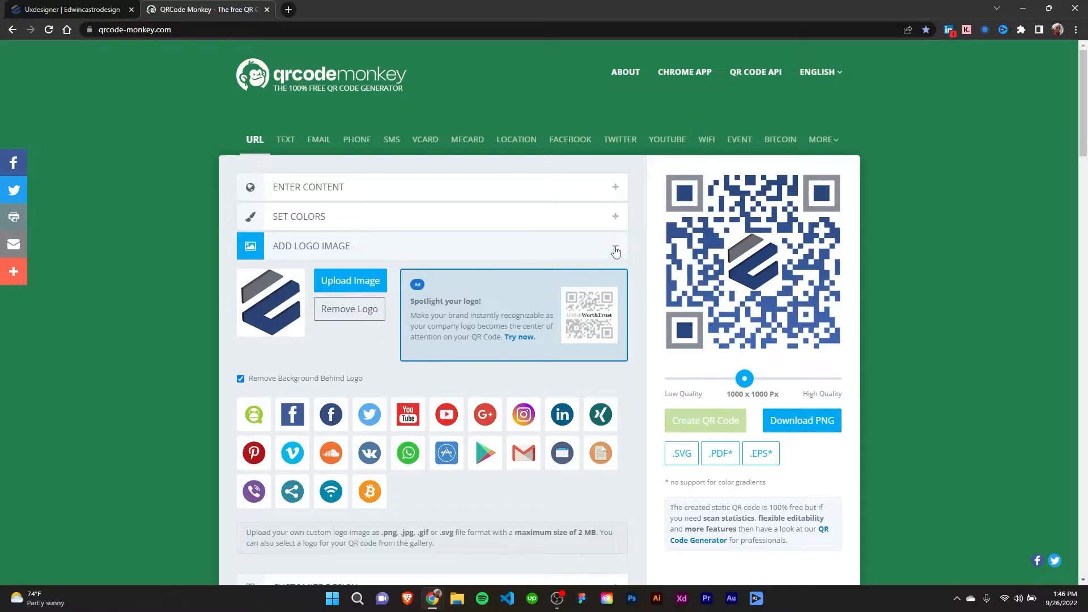
# - Collapse the logo settings and expand the design customization options
pyautogui.click(616, 247)
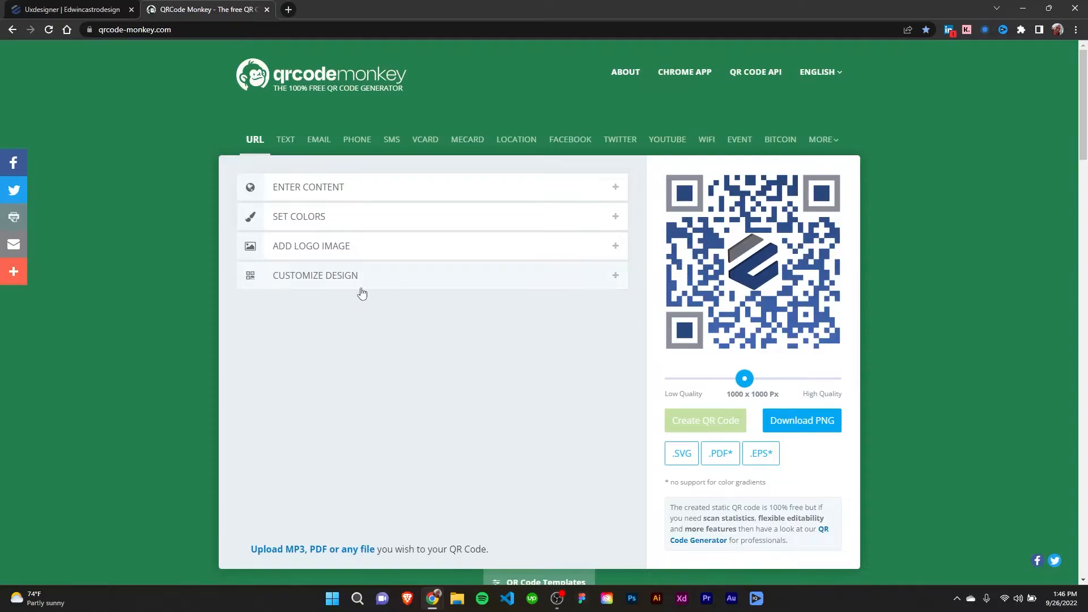
pyautogui.click(612, 279)
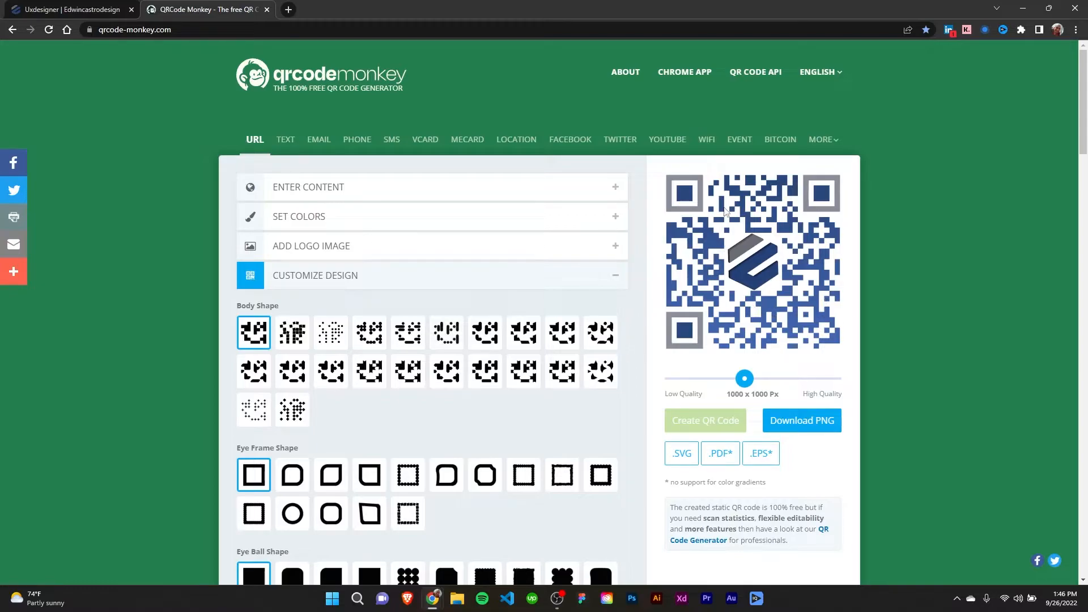
# - Try several alternative body shapes on the QR code, and restore the original square body shape
pyautogui.click(300, 332)
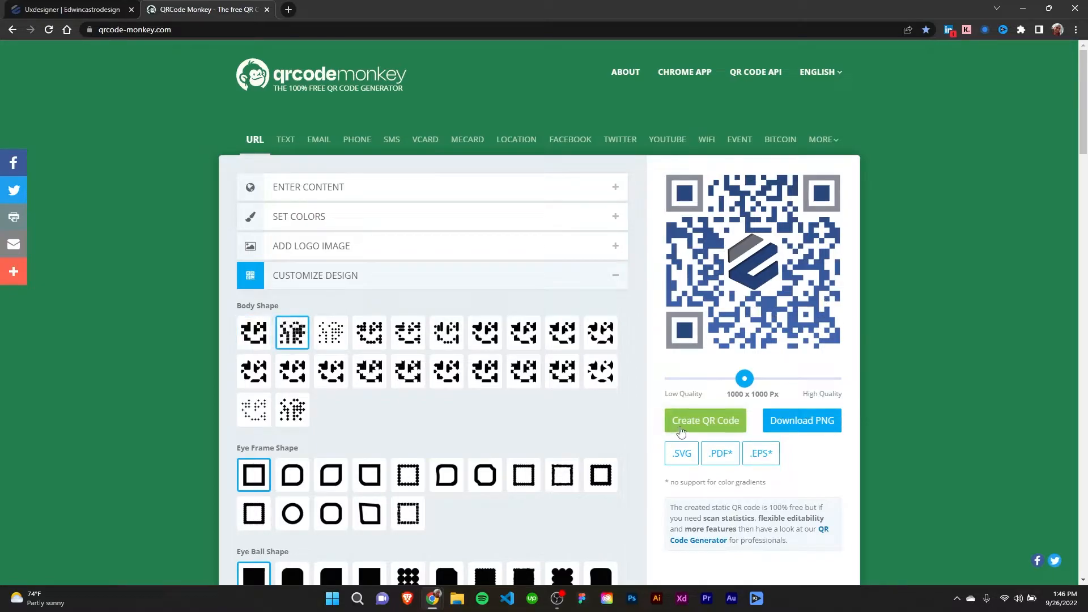
pyautogui.click(485, 375)
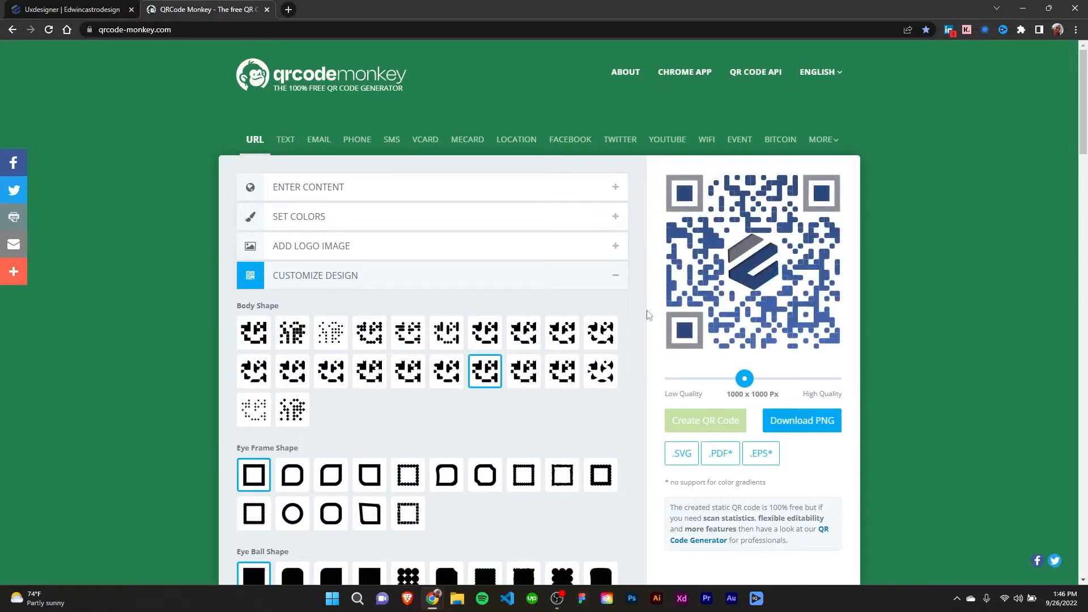
pyautogui.click(600, 371)
pyautogui.click(712, 432)
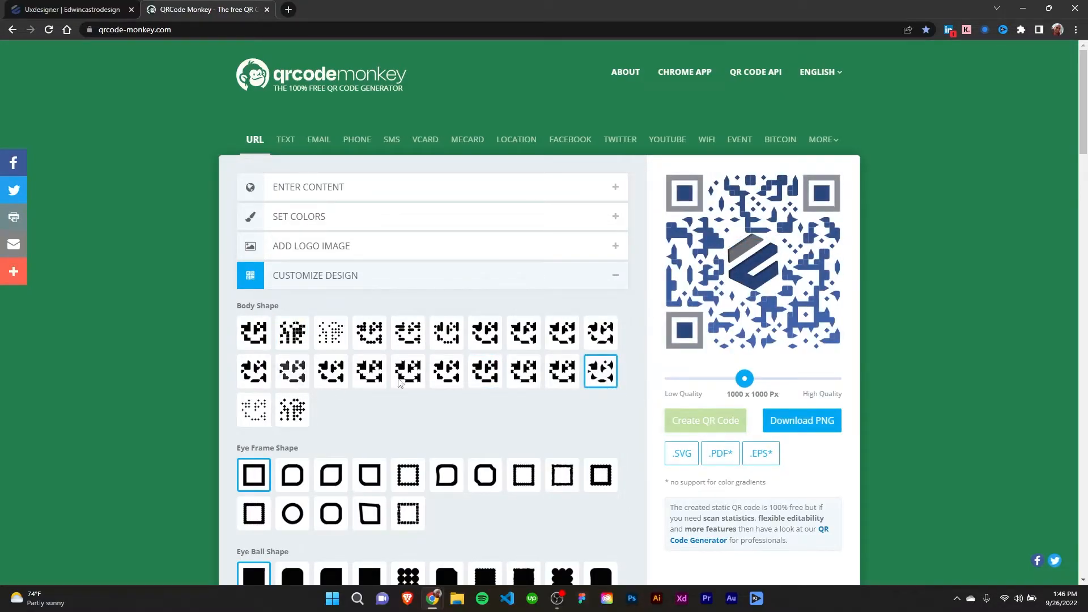
pyautogui.click(250, 339)
pyautogui.click(688, 420)
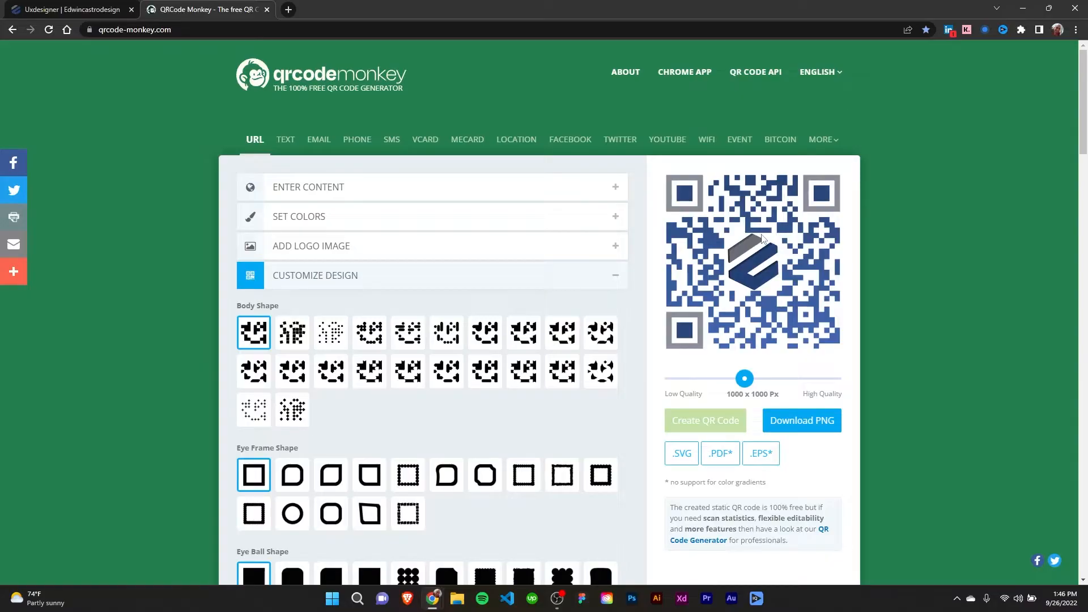
# - Set the eye frame shape to the fourth option, a square with partly rounded corners, and regenerate the QR code
pyautogui.scroll(-2, 569, 377)
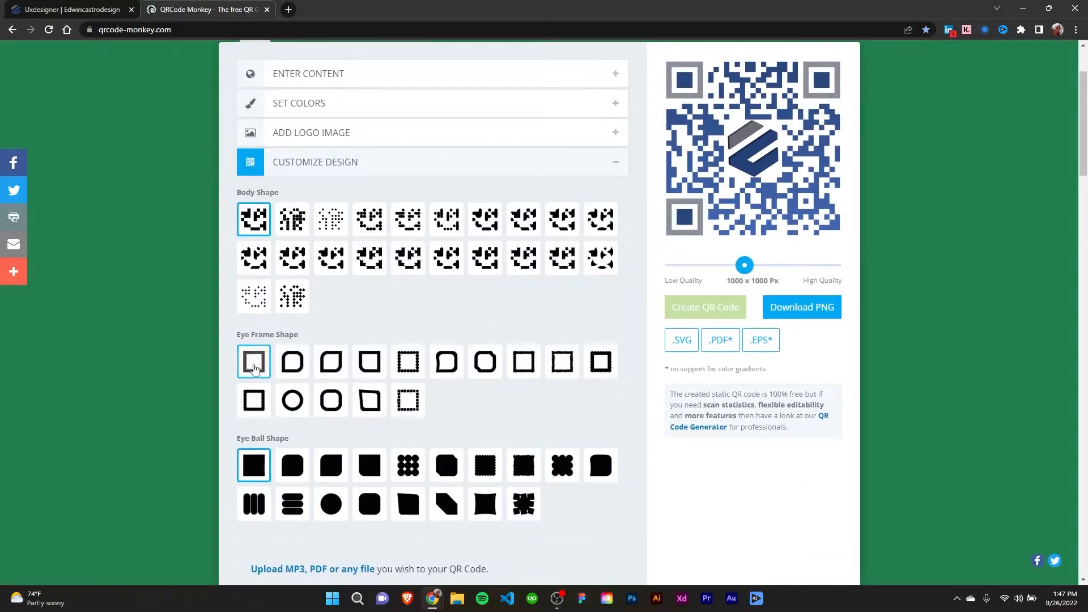
pyautogui.scroll(1, 708, 171)
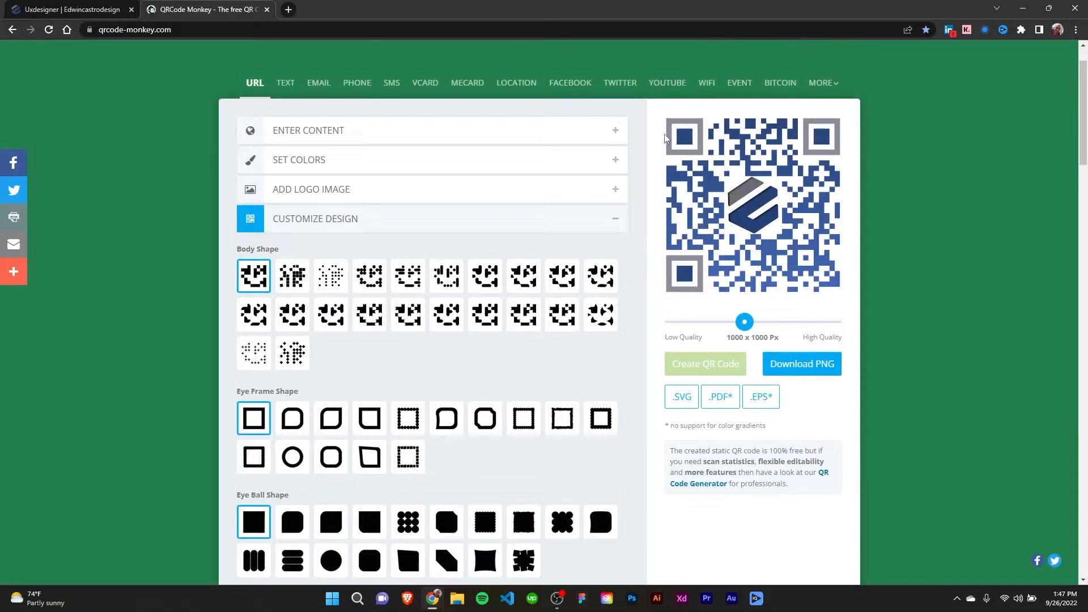
pyautogui.click(364, 422)
pyautogui.click(677, 364)
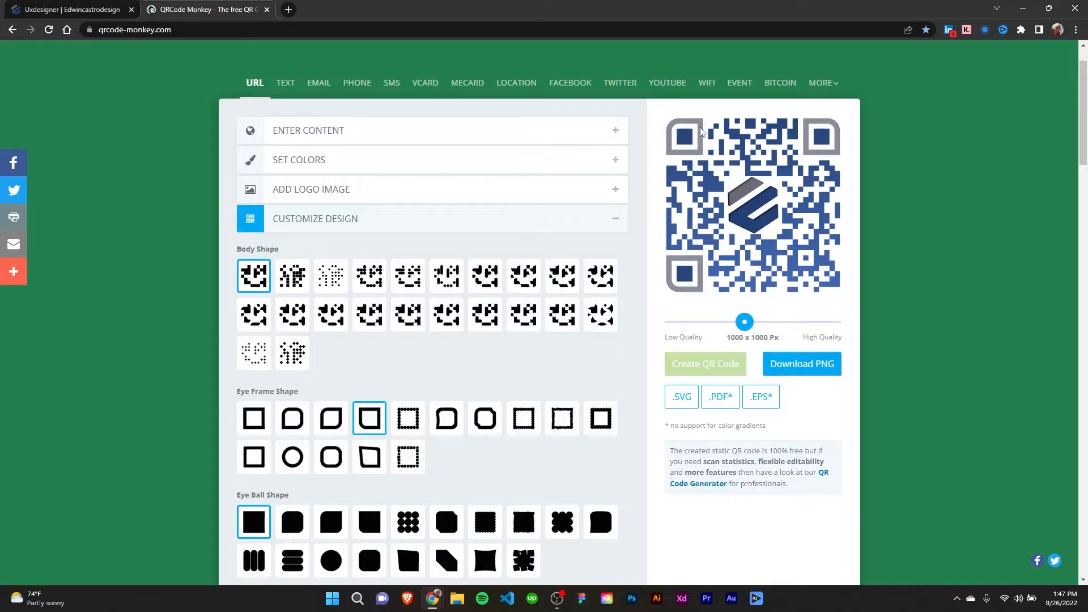
# - Set the eye ball shape to the fourth option, matching the partly rounded eye frames, and regenerate the QR code
pyautogui.scroll(-2, 413, 381)
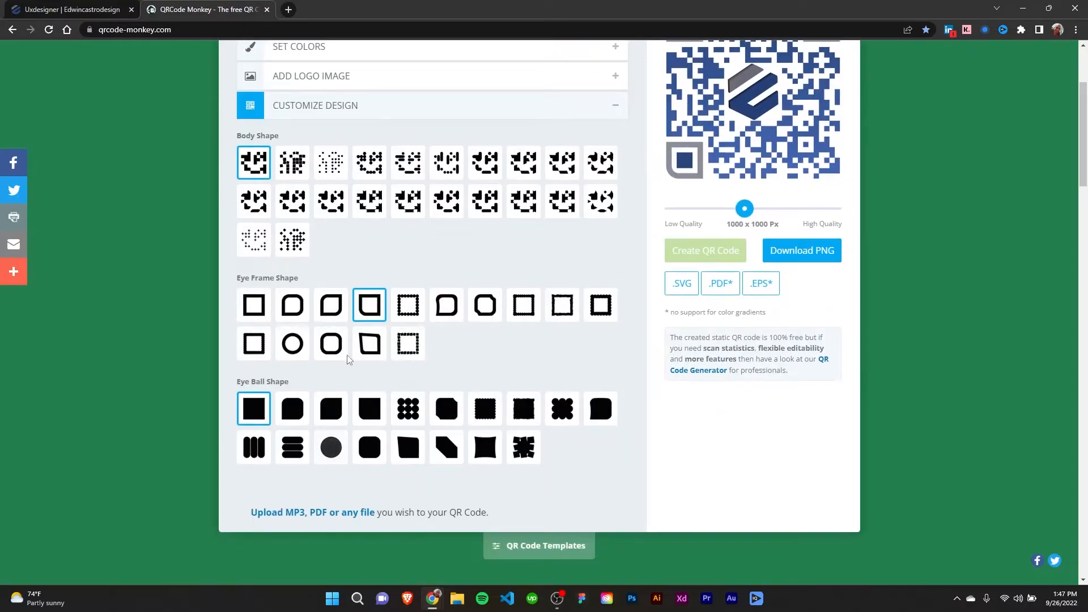
pyautogui.scroll(2, 614, 304)
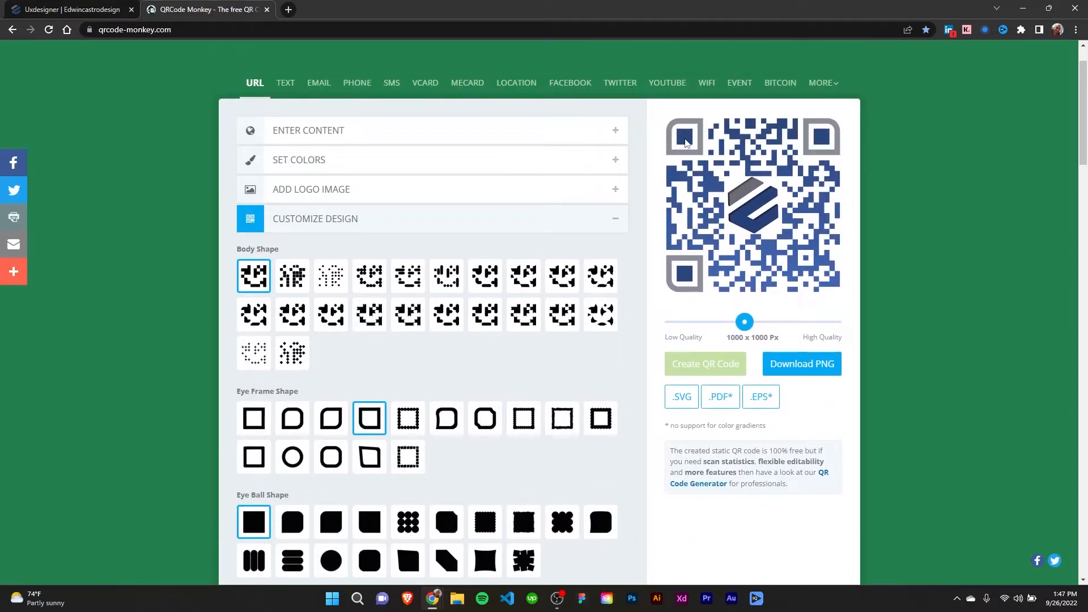
pyautogui.scroll(-3, 537, 386)
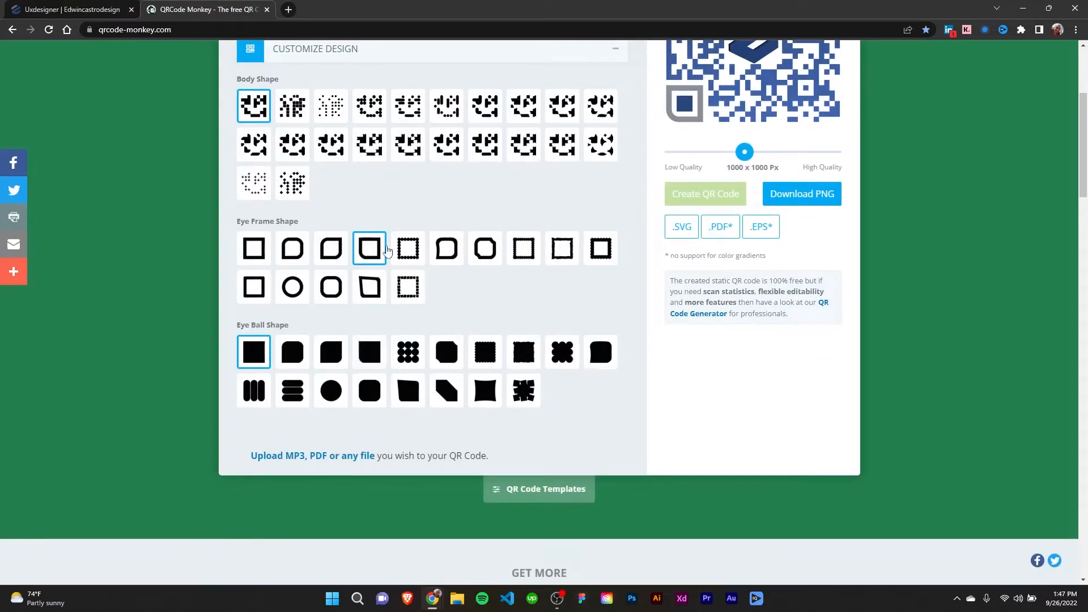
pyautogui.click(369, 352)
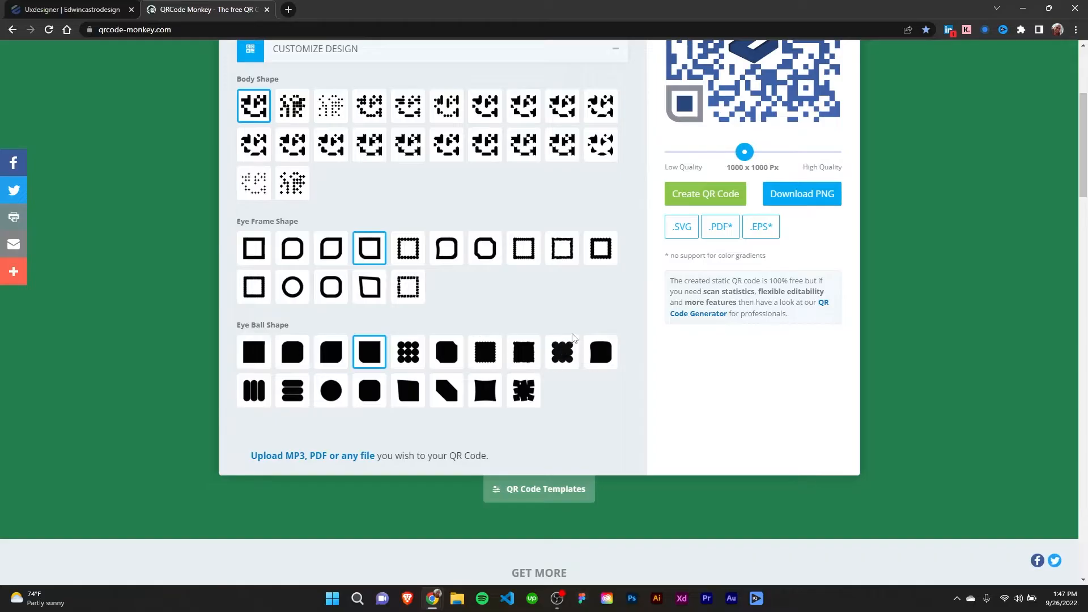
pyautogui.scroll(3, 713, 315)
pyautogui.click(693, 364)
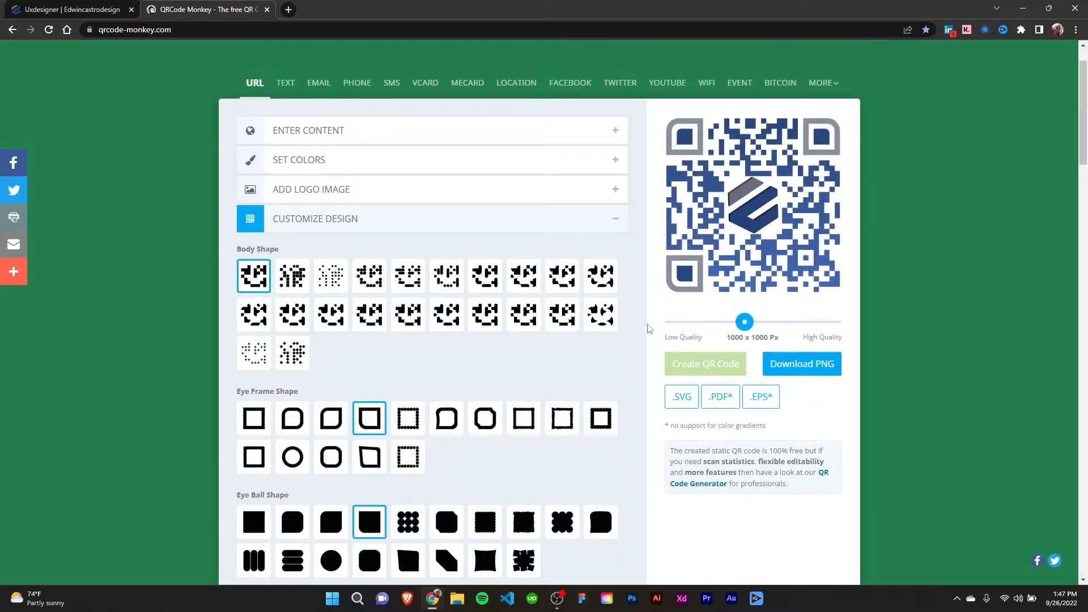
# - Review the entered URL and the chosen body, eye frame and eye ball shapes, and collapse the settings sections
pyautogui.scroll(1, 593, 373)
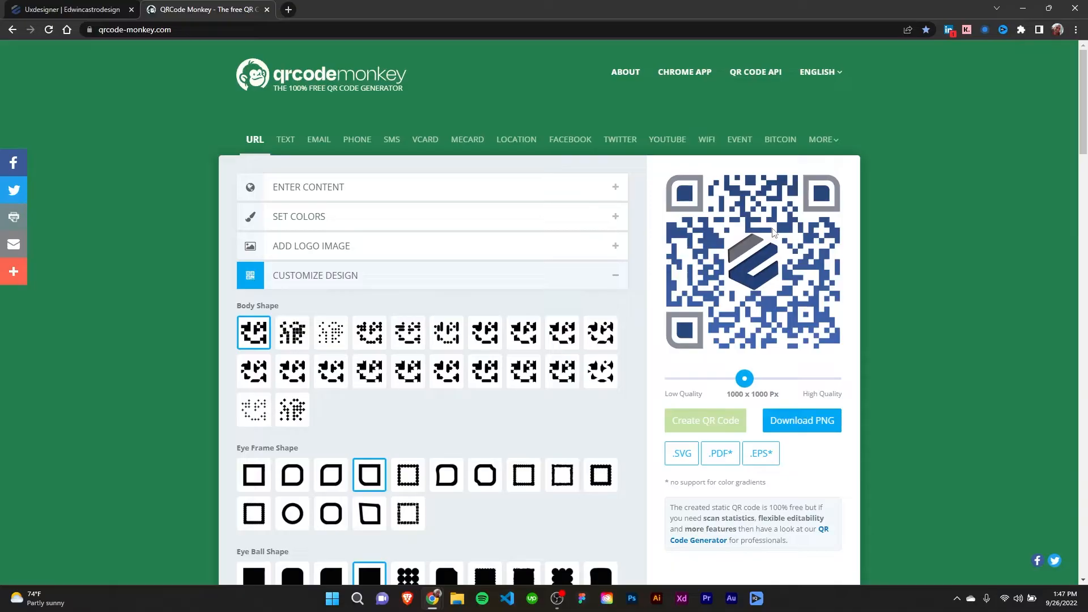
pyautogui.click(367, 190)
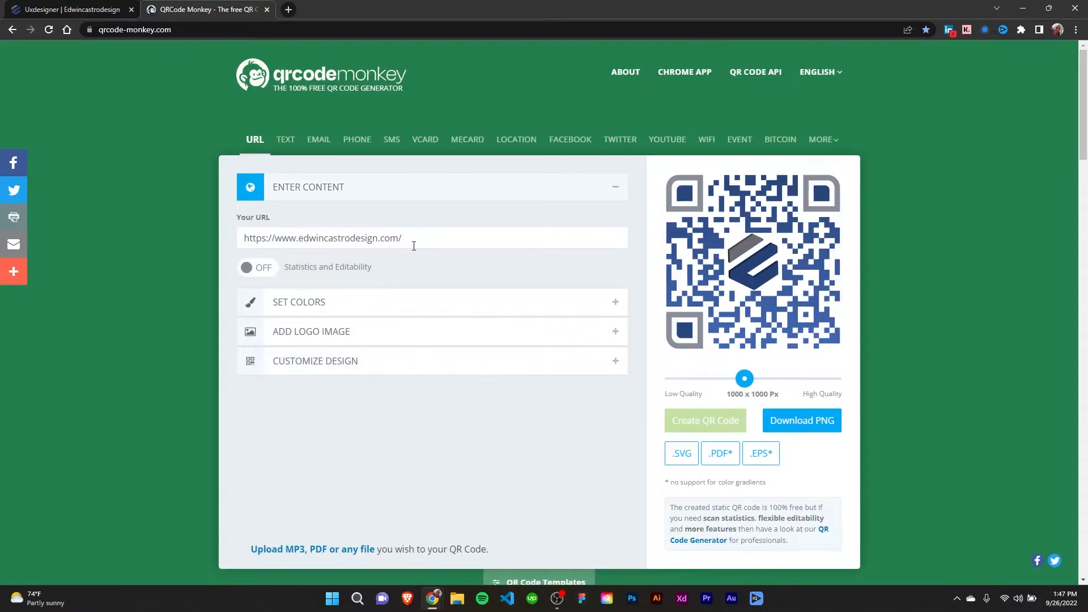
pyautogui.click(484, 188)
pyautogui.click(459, 280)
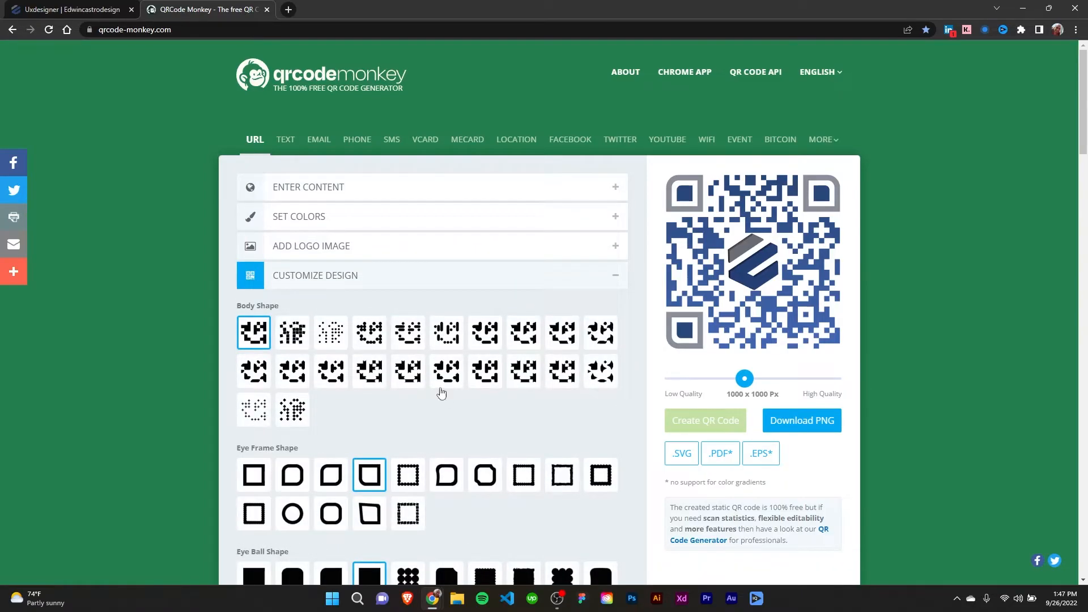
pyautogui.scroll(-2, 493, 384)
pyautogui.scroll(2, 454, 369)
pyautogui.click(616, 278)
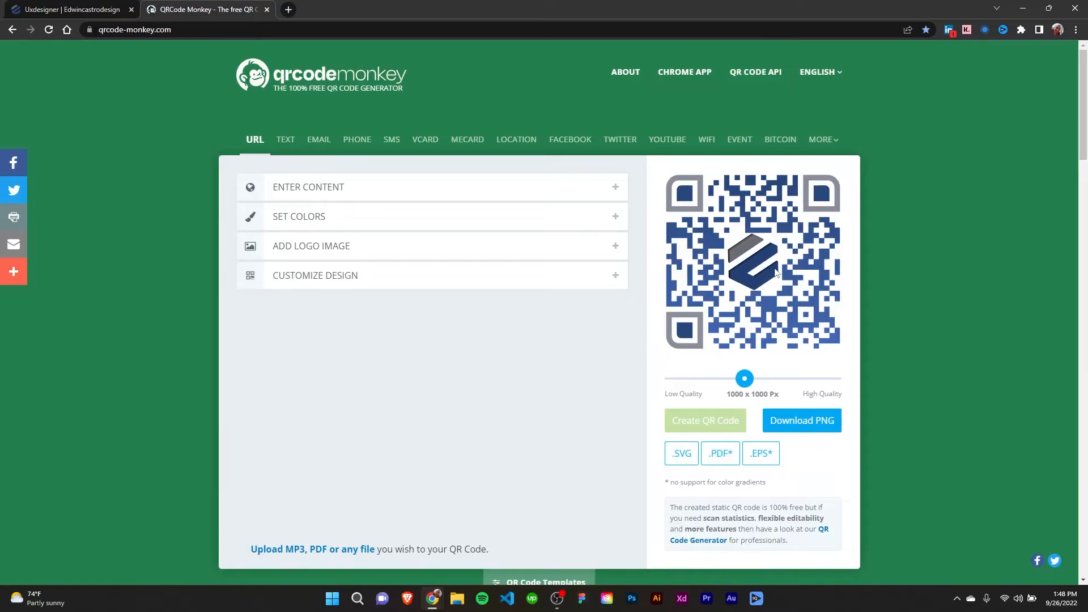
# - Download the QR code as a PNG named qr-code into the Templates folder and dismiss the download bar
pyautogui.click(808, 420)
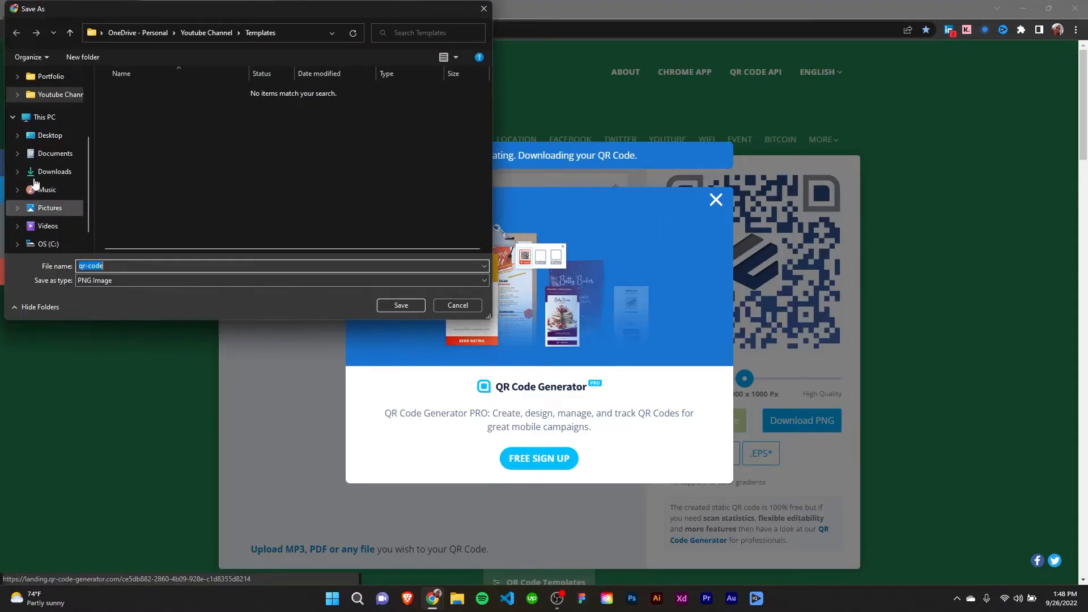
pyautogui.click(401, 305)
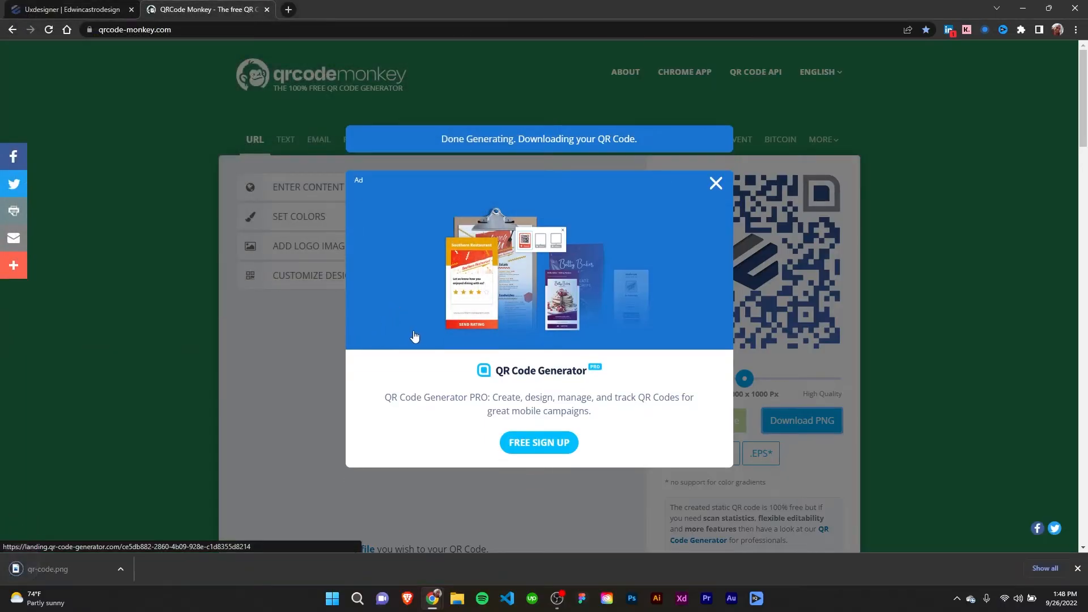
pyautogui.click(1077, 568)
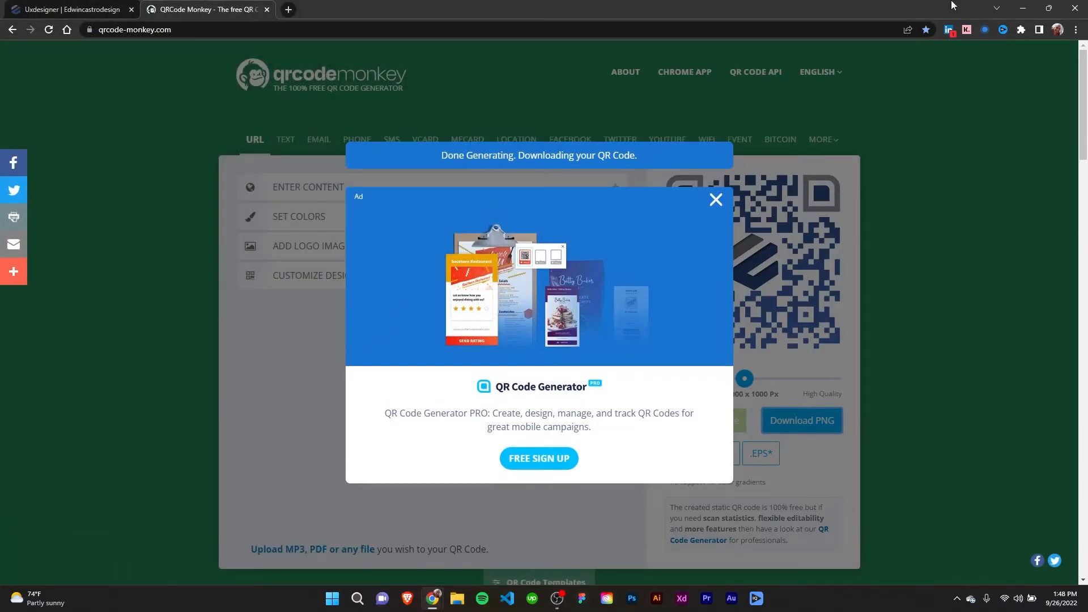
pyautogui.click(1025, 8)
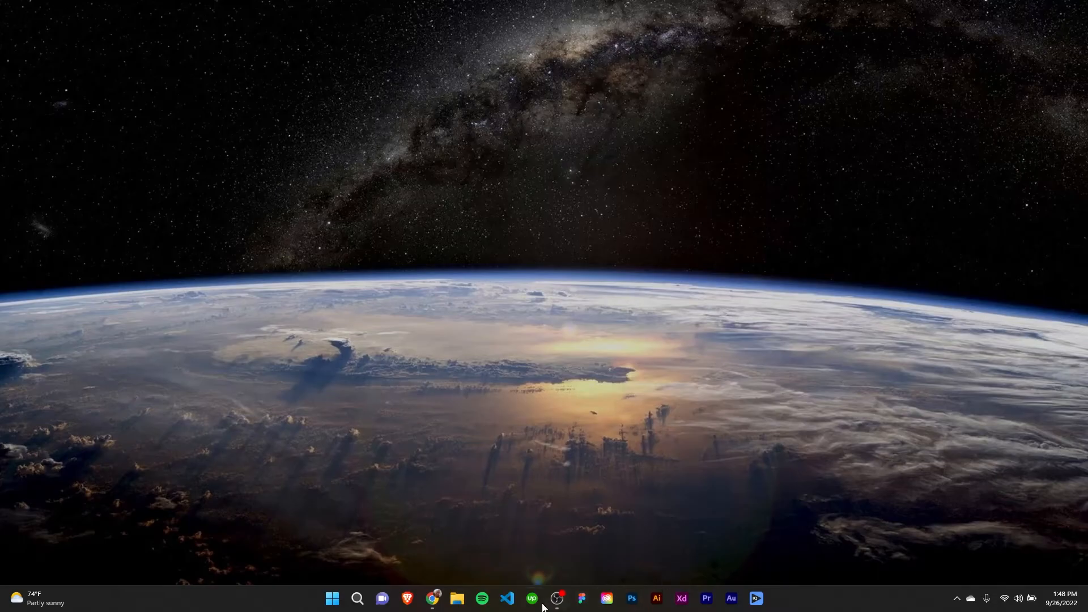
pyautogui.click(459, 605)
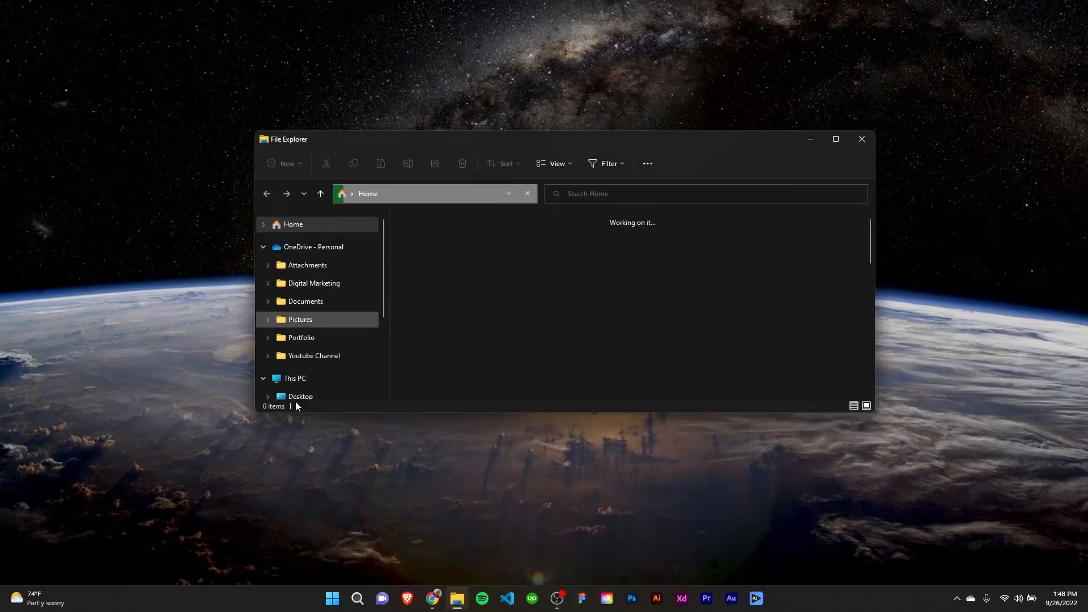
pyautogui.scroll(-1, 299, 396)
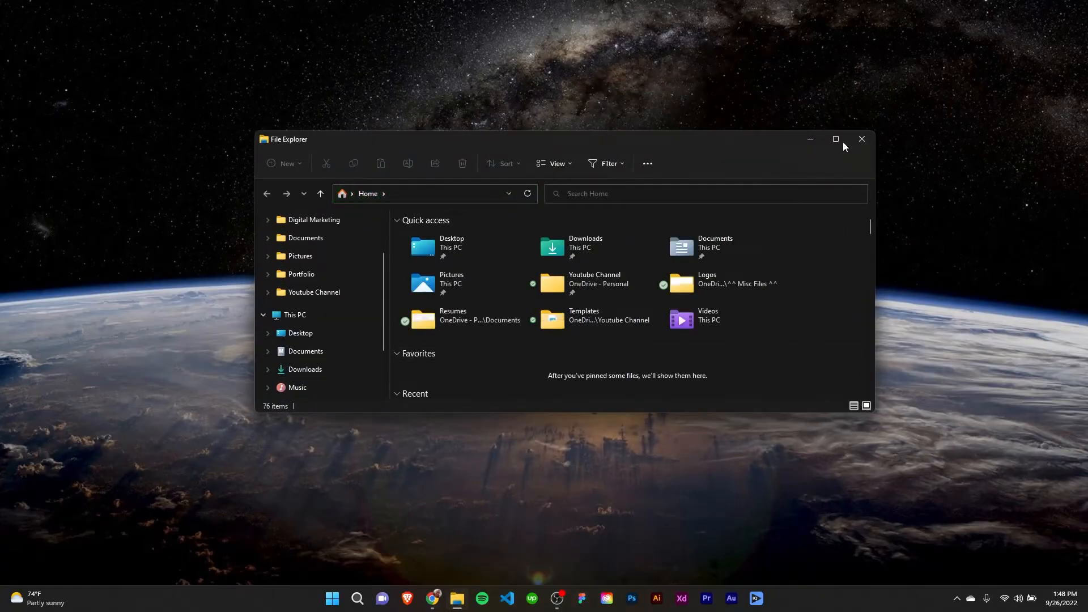
pyautogui.click(860, 140)
pyautogui.moveTo(432, 598)
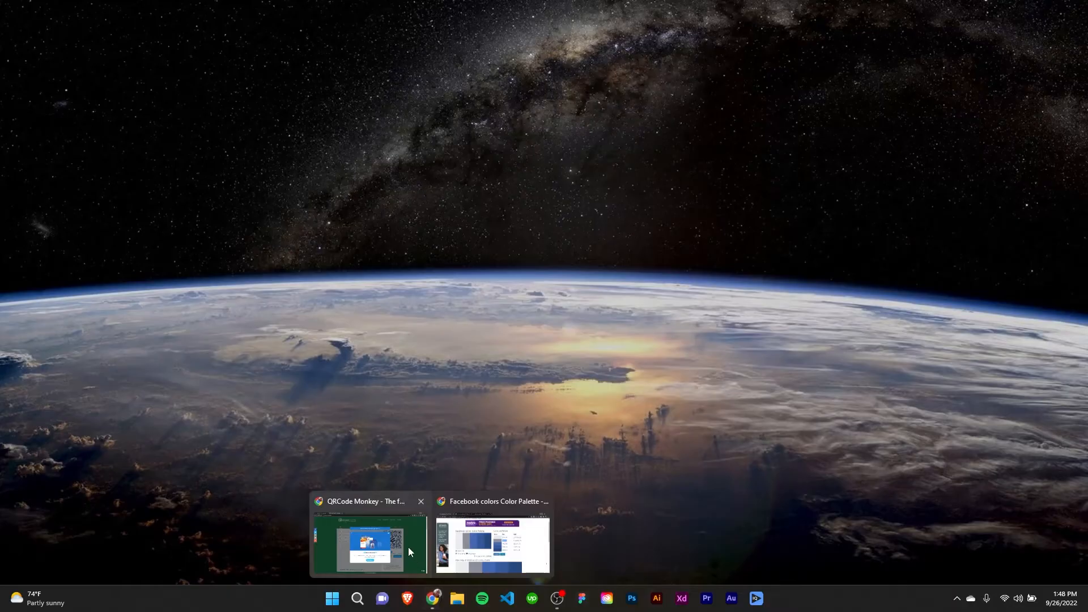
pyautogui.click(387, 503)
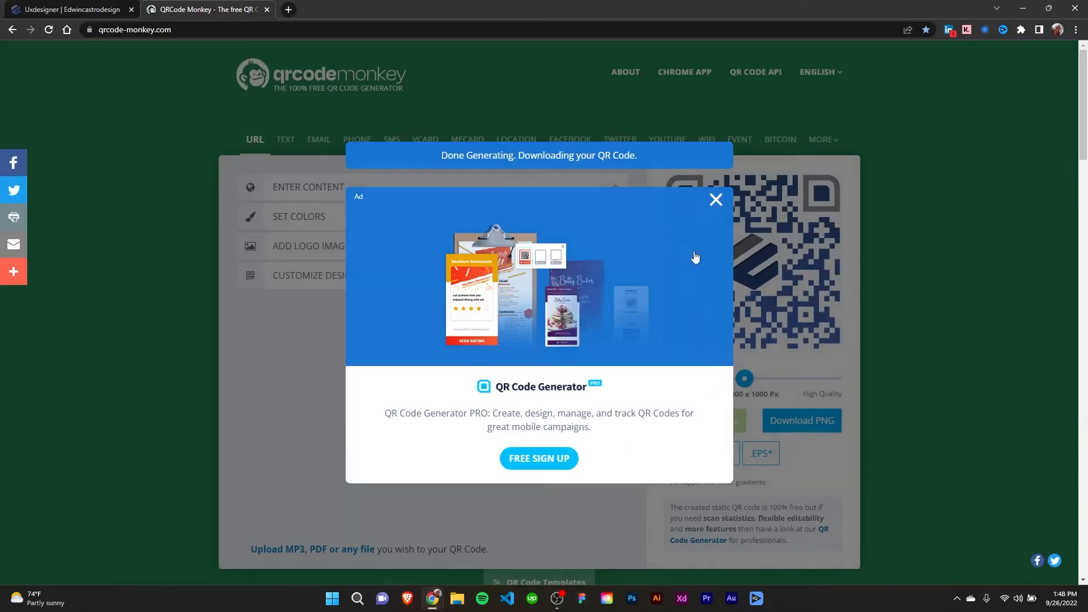
# - Dismiss the ad and download the QR code again as the PNG qr-code (1) to the Desktop
pyautogui.click(715, 200)
pyautogui.click(801, 421)
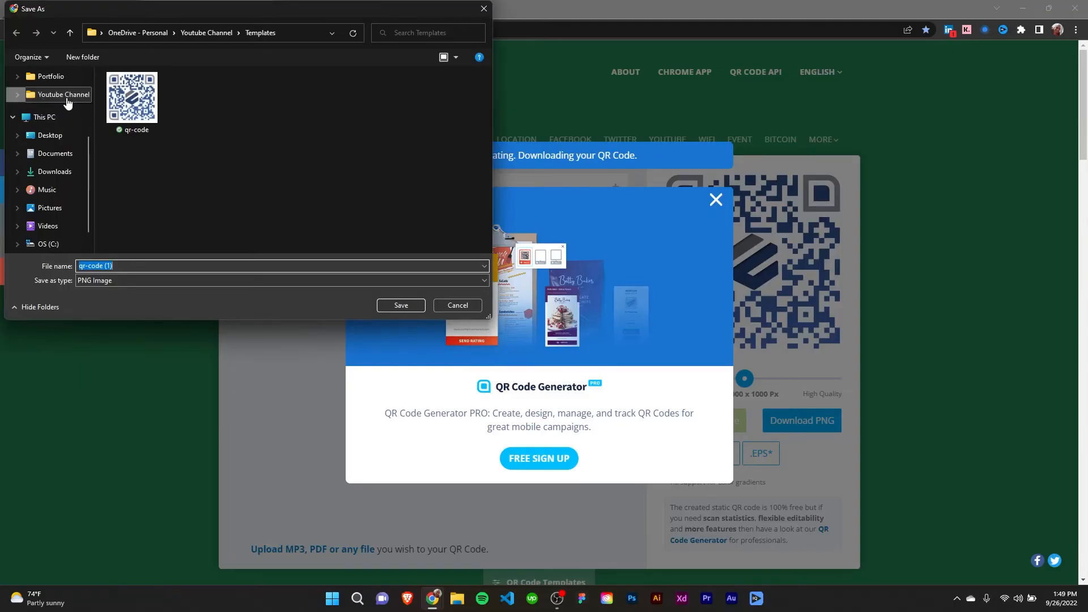
pyautogui.click(49, 136)
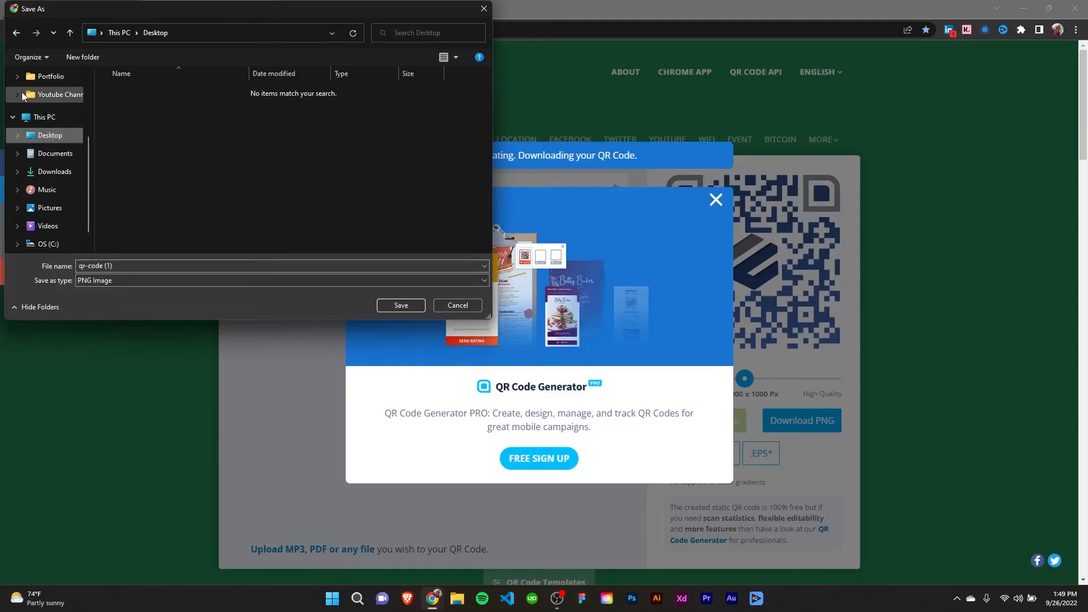
pyautogui.click(404, 307)
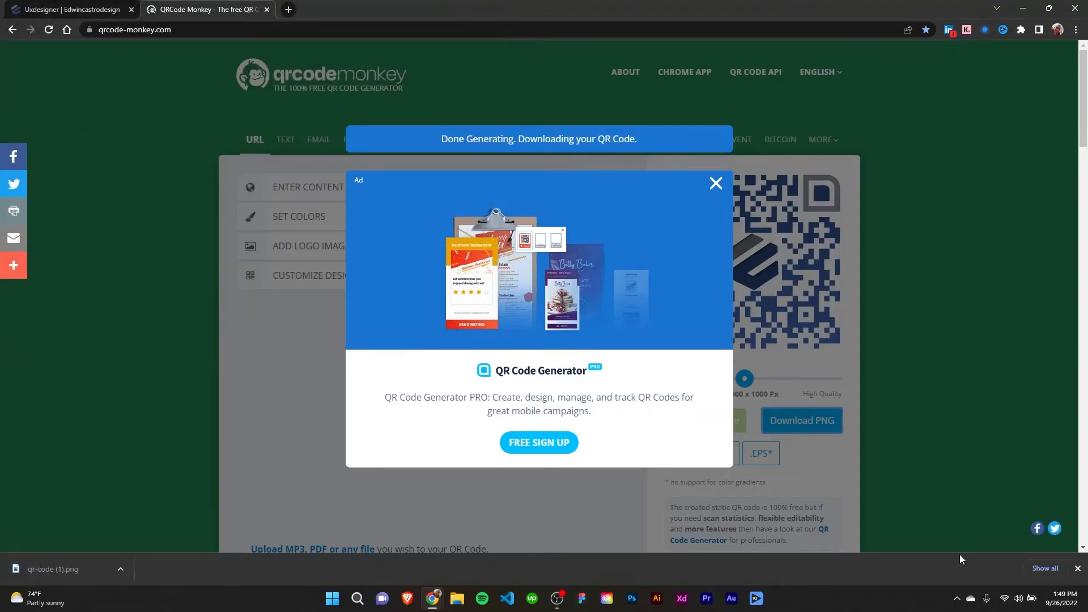
# - Remove both QR code entries from the browser's download list and close the downloads page
pyautogui.click(1045, 569)
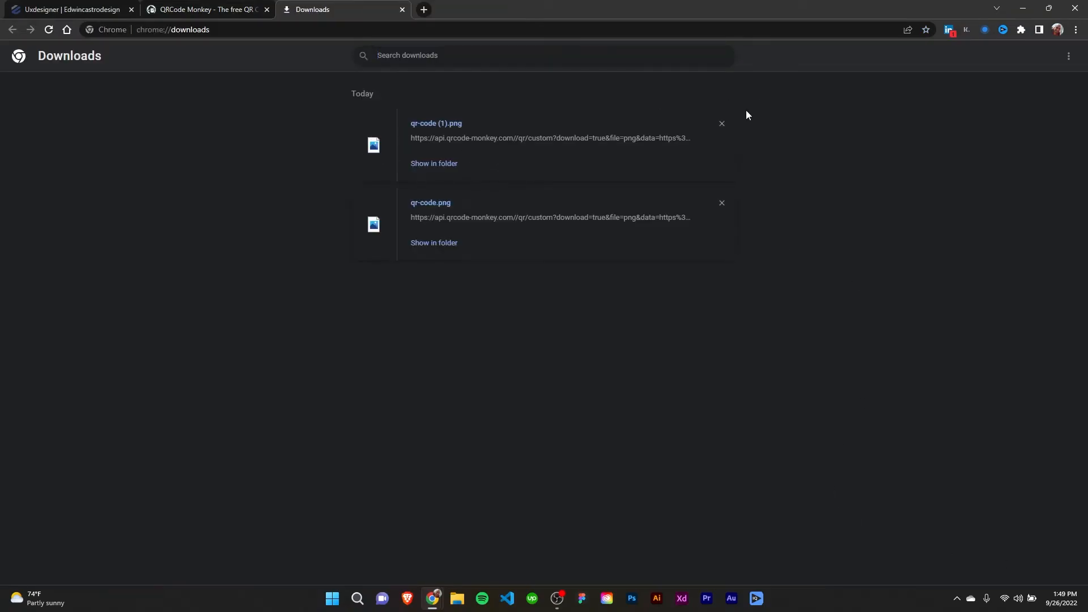
pyautogui.click(722, 124)
pyautogui.click(721, 123)
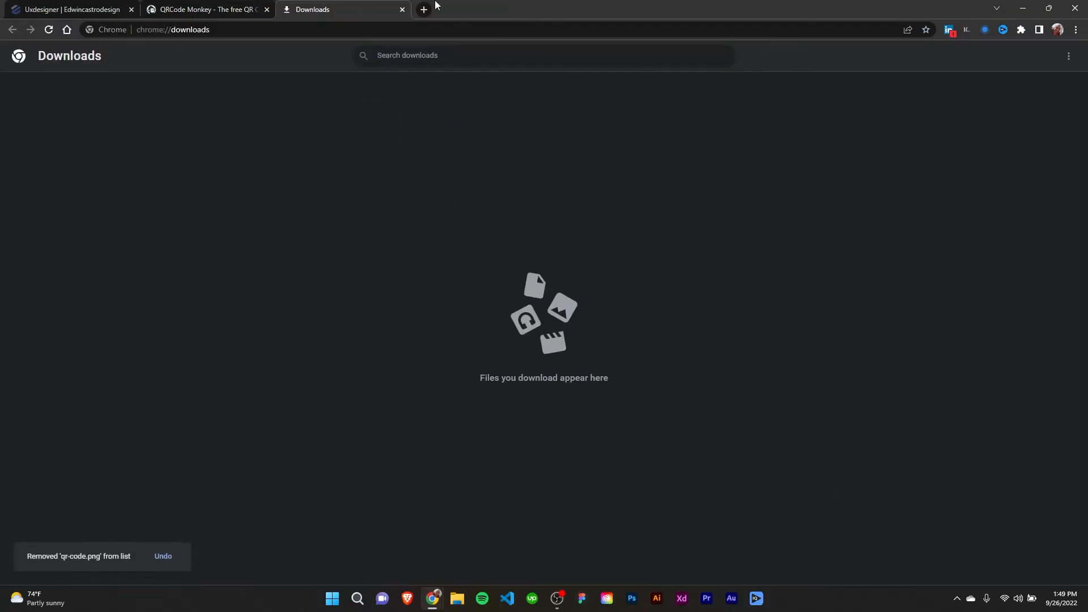
pyautogui.click(402, 9)
# - Minimize the browser, move the qr-code (1) image toward the middle of the desktop and open it for scanning
pyautogui.click(1024, 8)
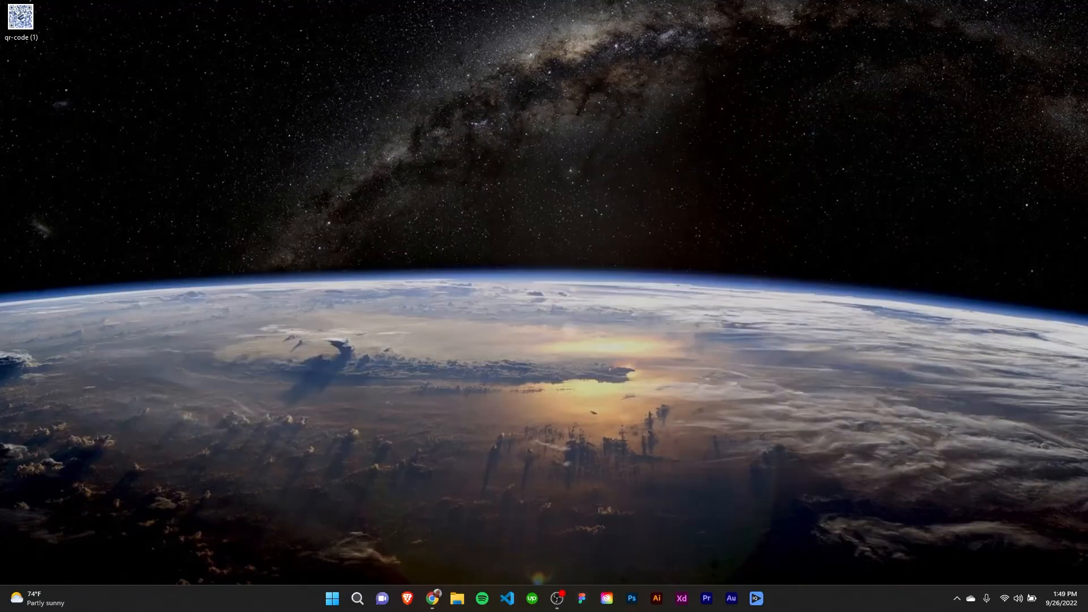
pyautogui.moveTo(33, 24); pyautogui.dragTo(446, 214)
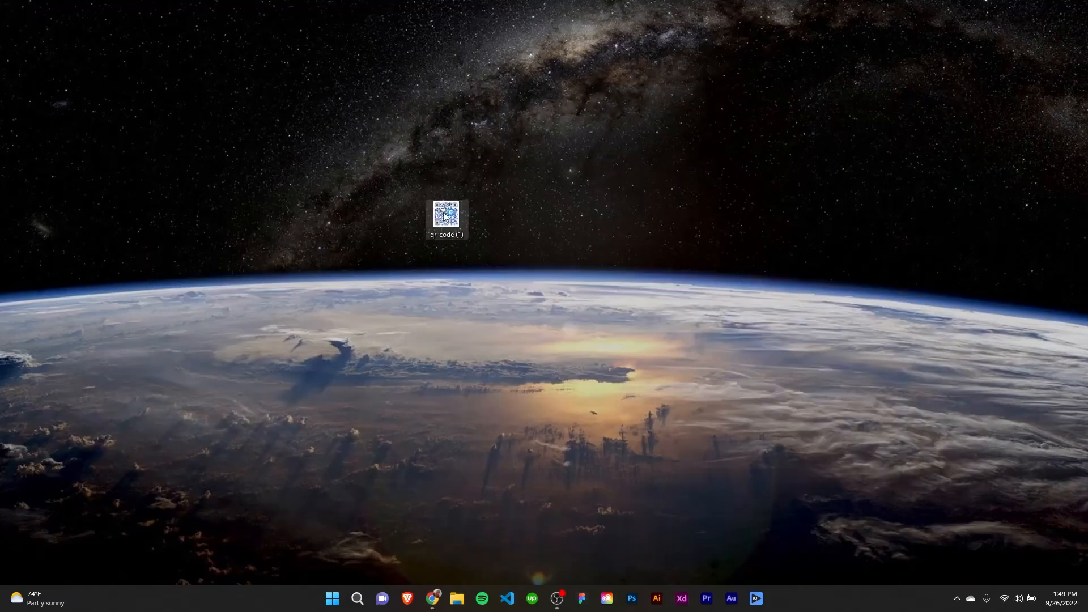
pyautogui.doubleClick(445, 216)
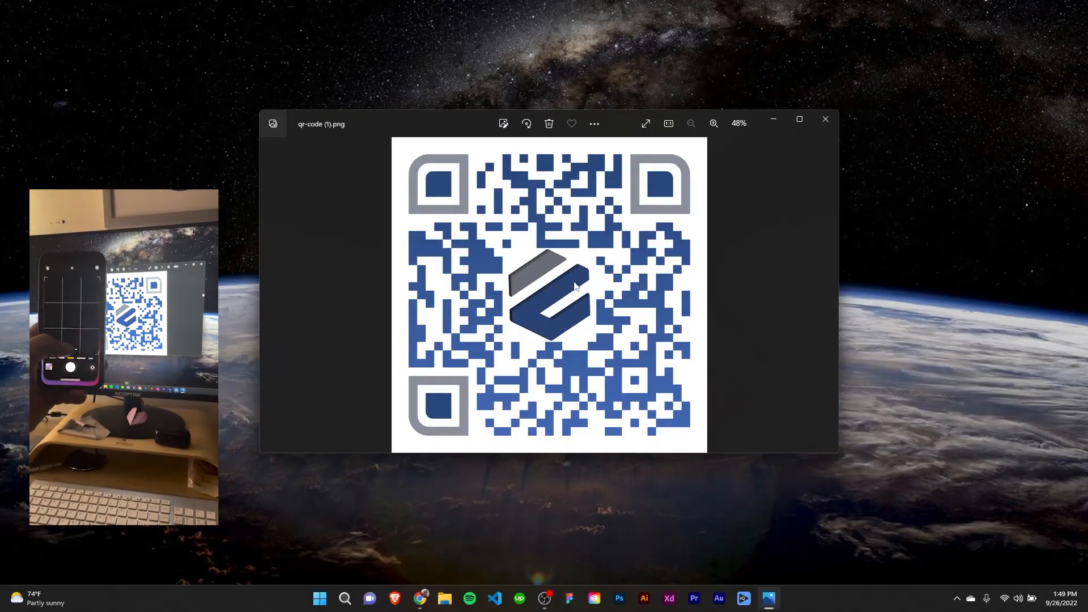
# - Switch back to the QRCode Monkey browser window and dismiss the ad covering the QR code
pyautogui.click(419, 600)
pyautogui.click(330, 504)
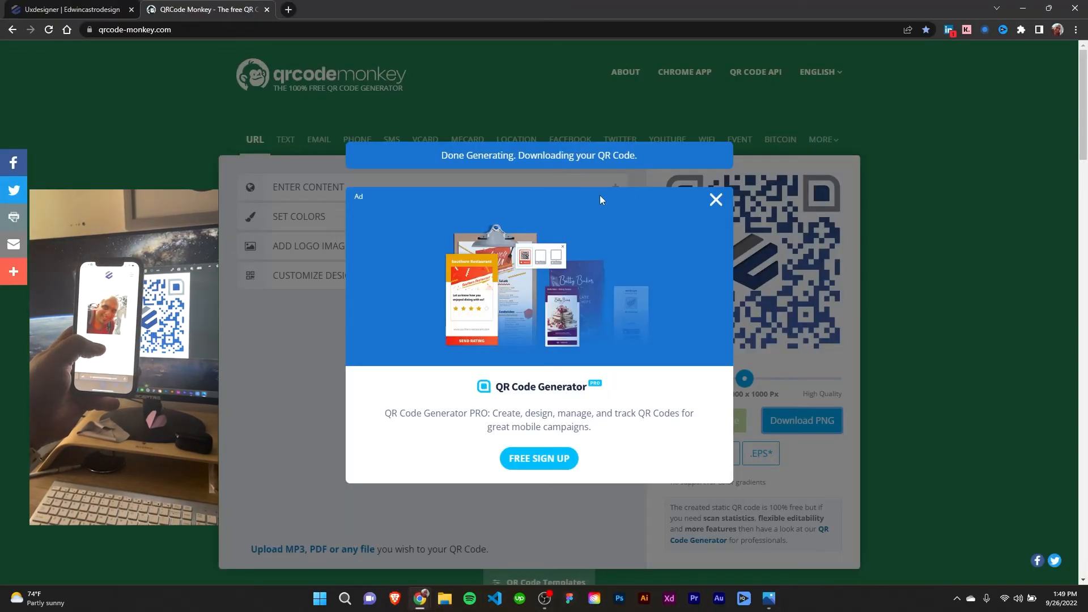
pyautogui.click(715, 201)
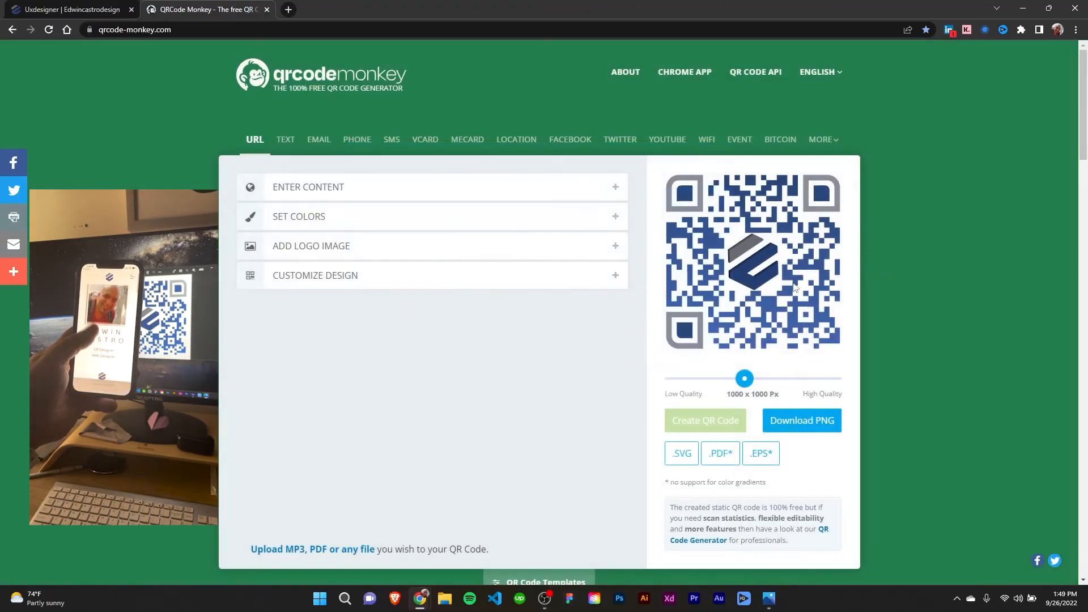